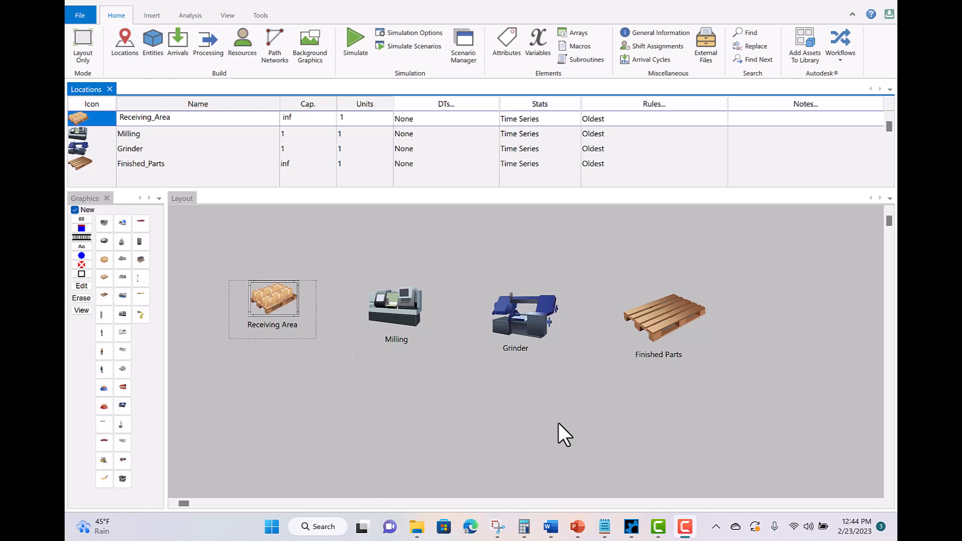
- Review the Forgins entity and its arrival: 5 at Receiving_Area, infinite occurrences, E(60) MIN frequency
click(152, 36)
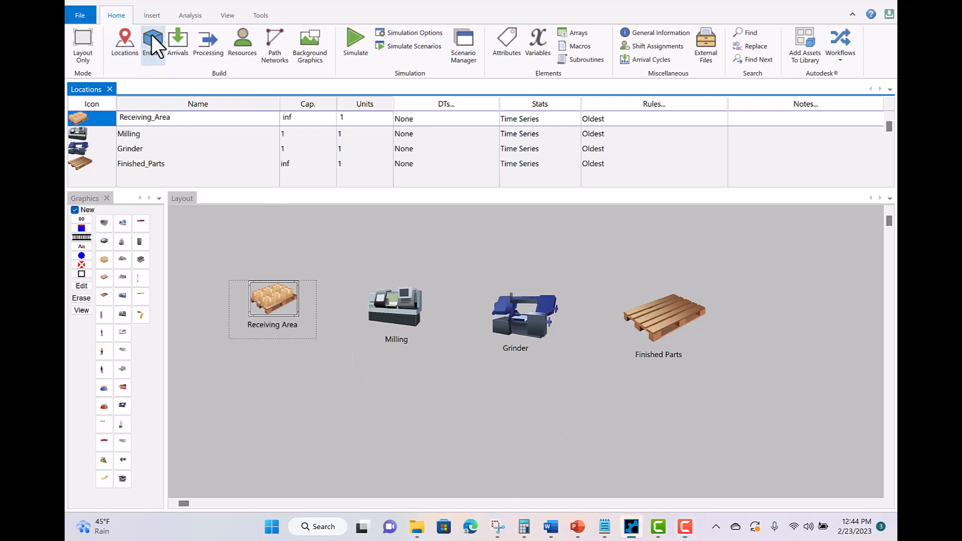
click(150, 38)
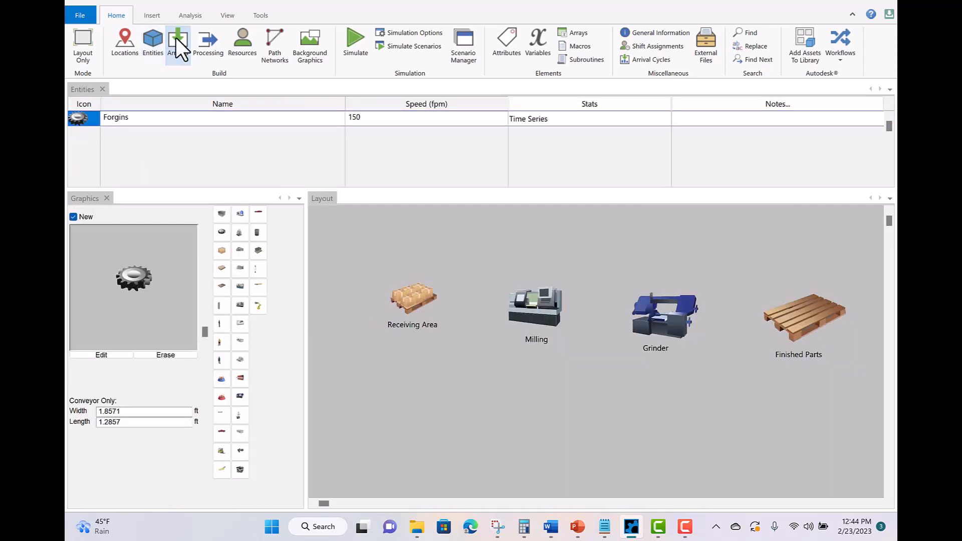
click(176, 37)
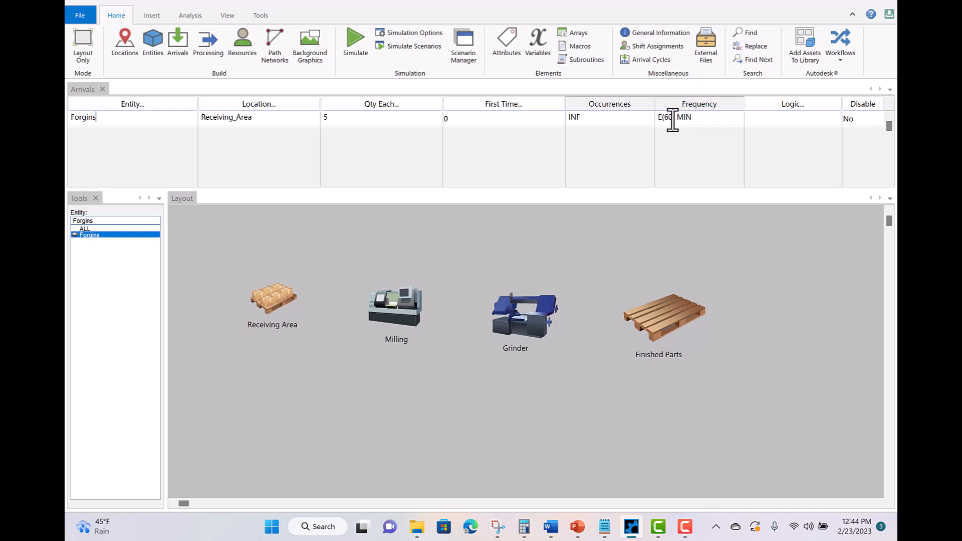
- Review each process row: Receiving_Area routing, Milling WAIT N(10,1), Grinder WAIT U(8,2), Finished_Parts to EXIT
click(210, 42)
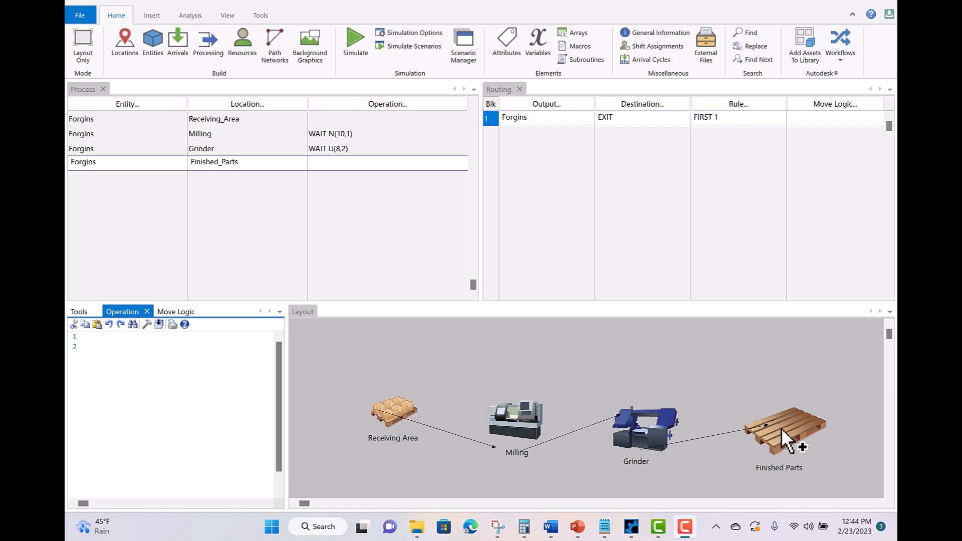
click(280, 135)
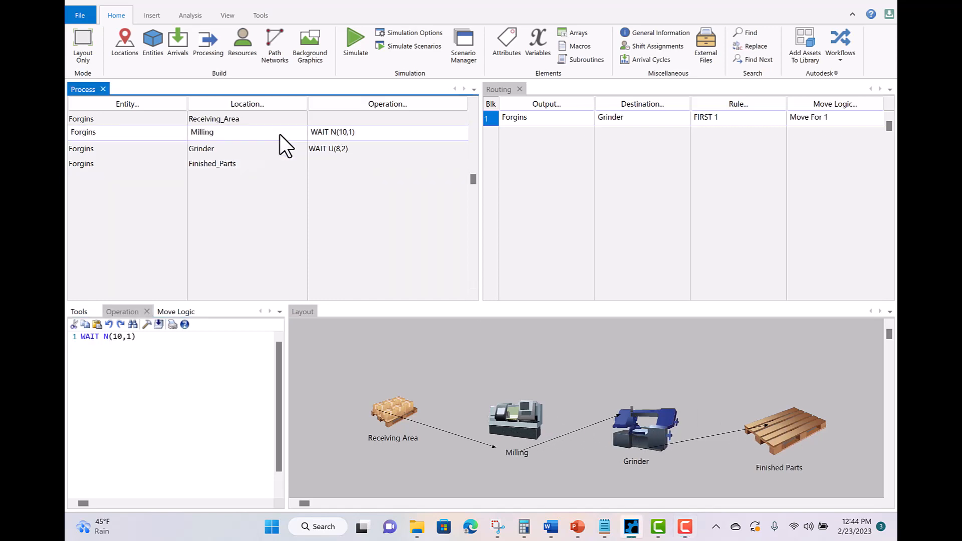
click(268, 150)
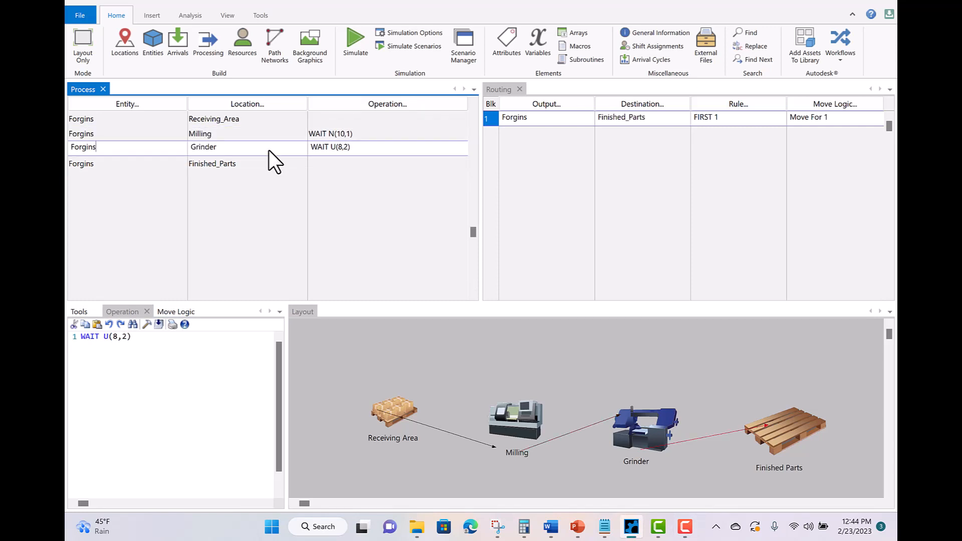
click(270, 119)
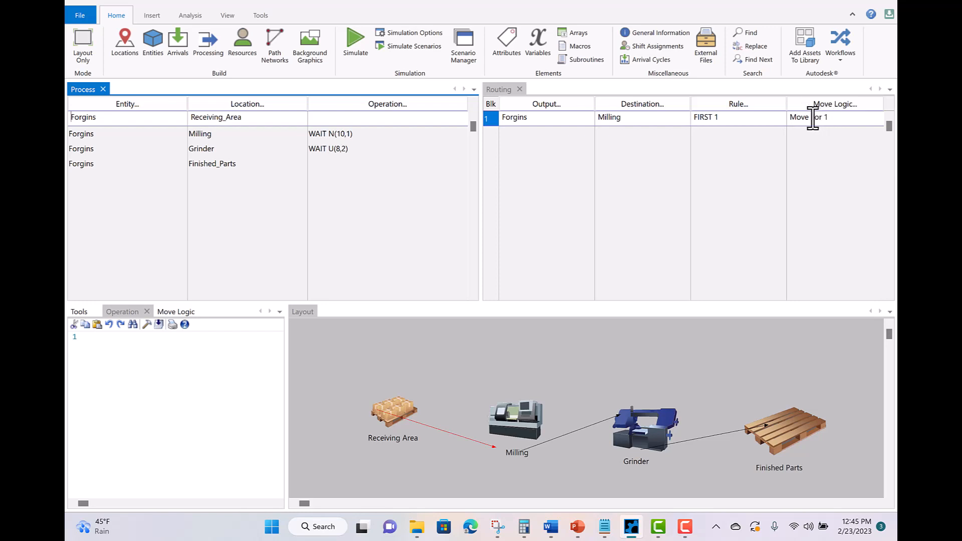
click(251, 137)
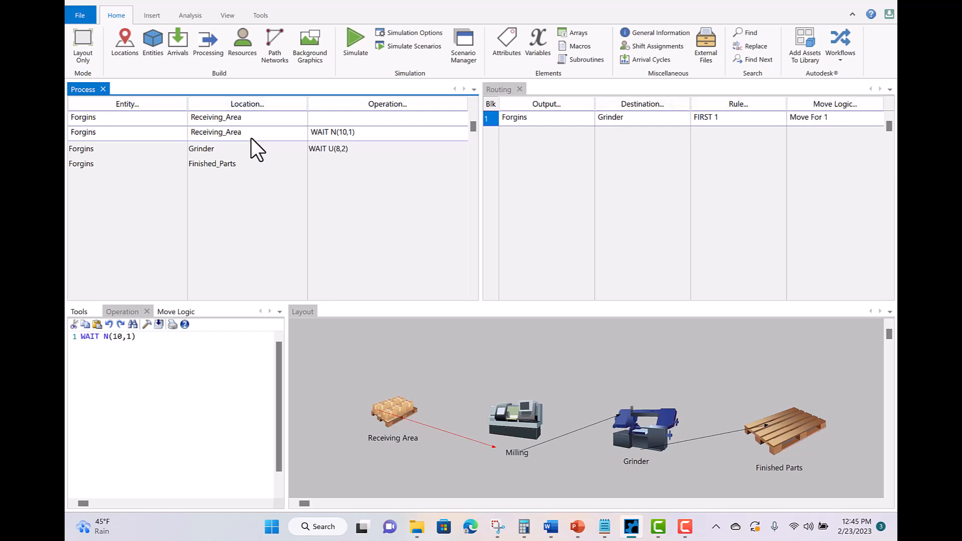
click(276, 148)
click(262, 163)
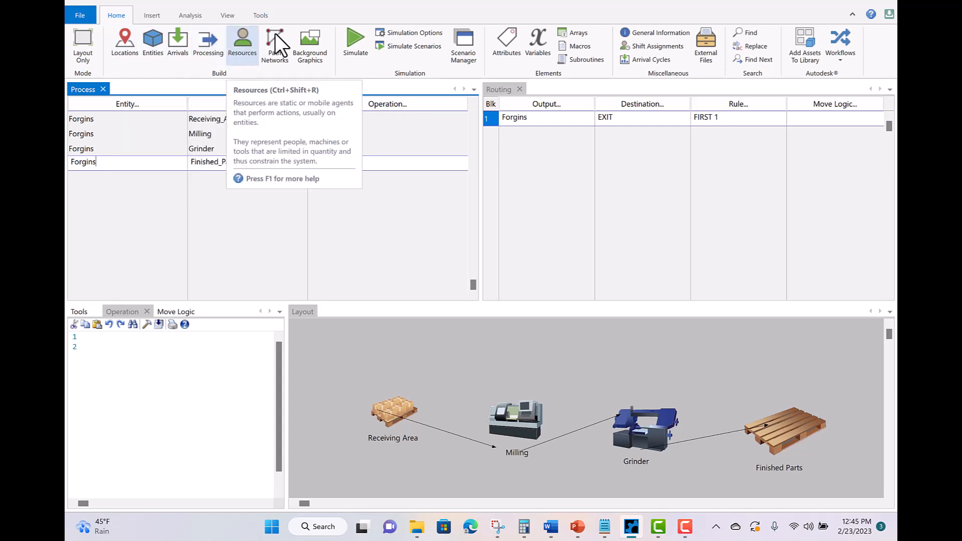
- Add a new variable named WIP in the Variables table
click(538, 41)
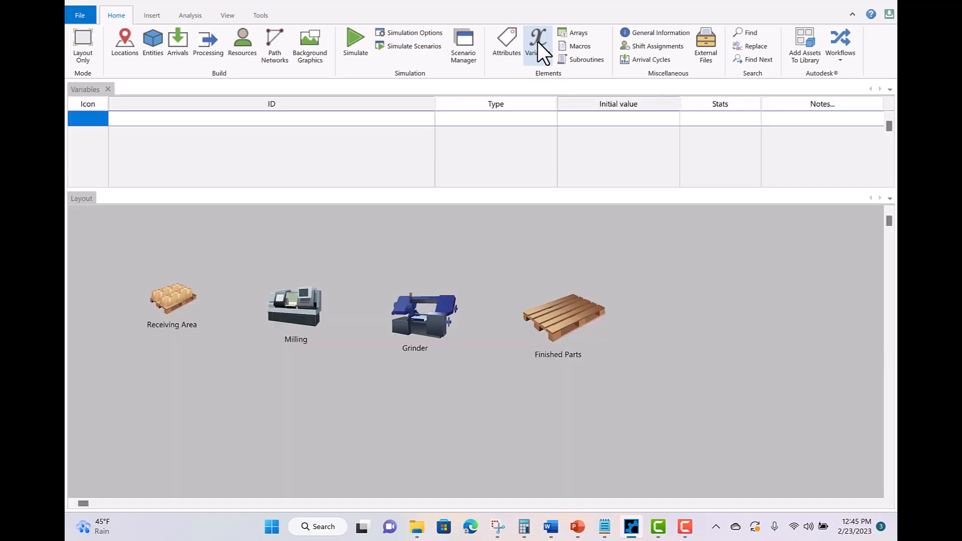
click(128, 119)
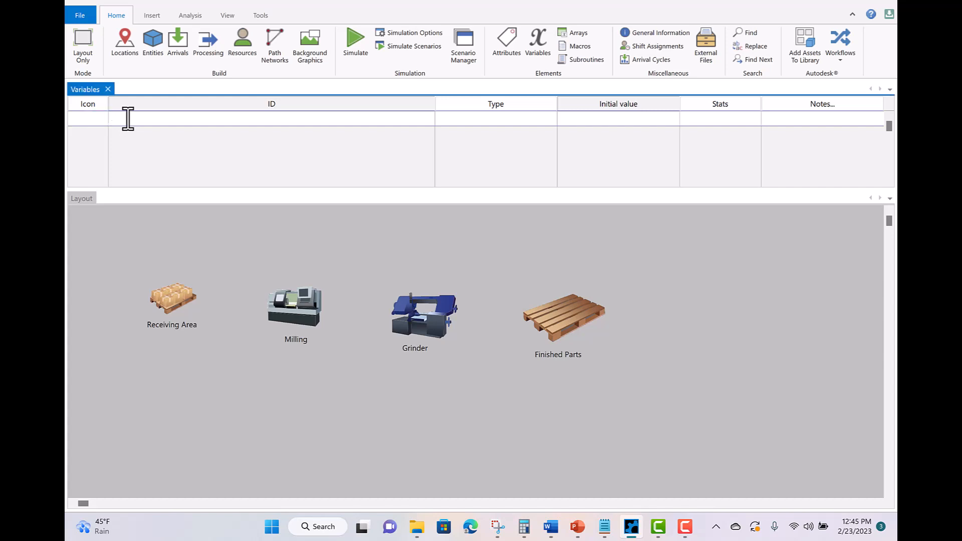
text(WIP)
- Place the WIP counter on the layout and set its digits to font size 20
click(305, 427)
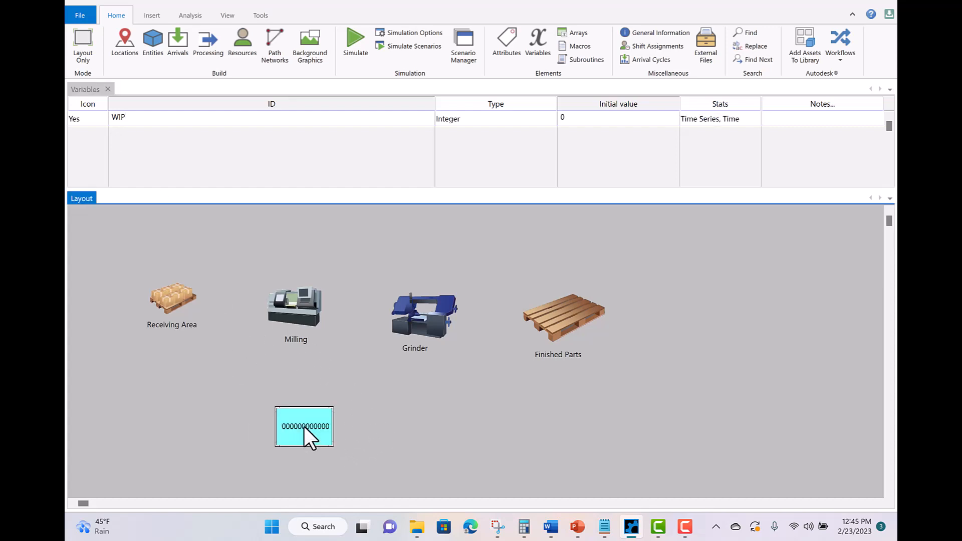
double_click(304, 427)
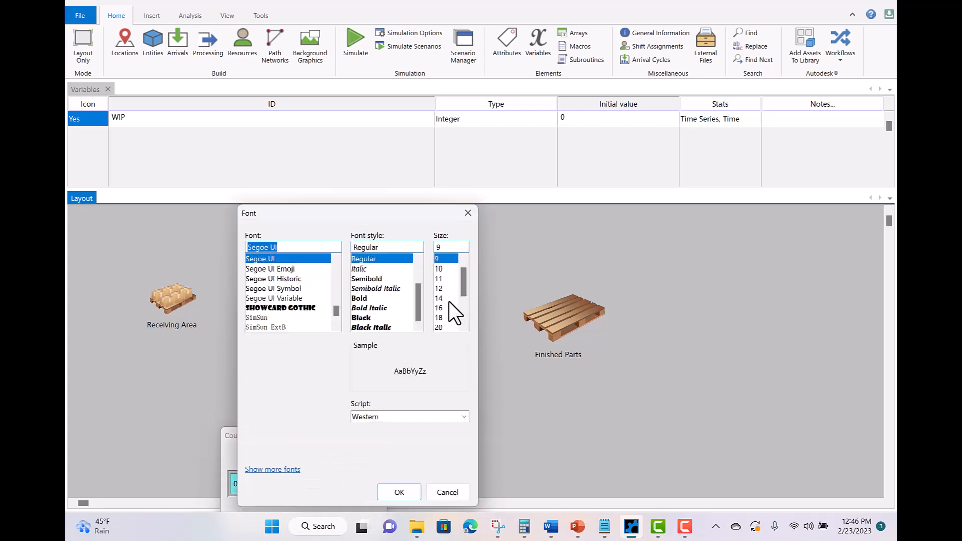
click(445, 325)
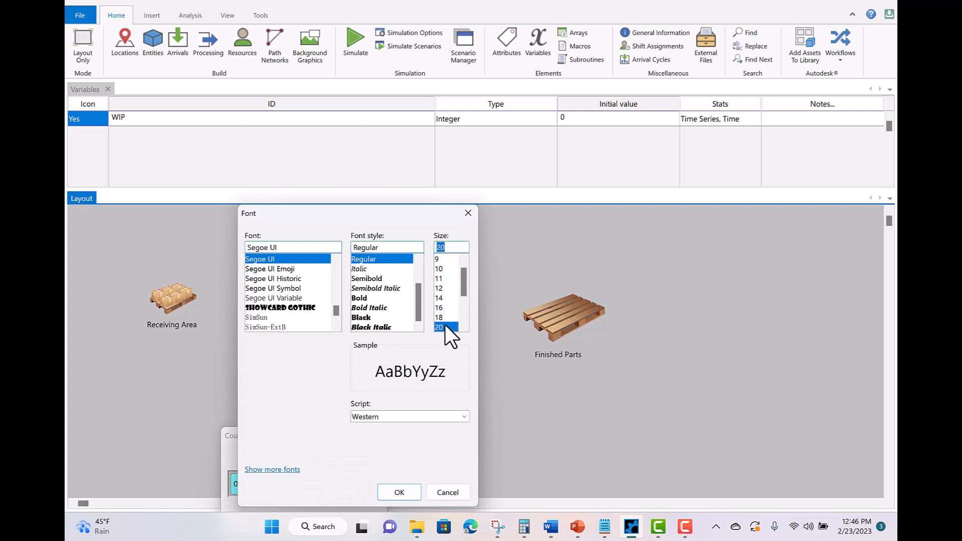
click(391, 491)
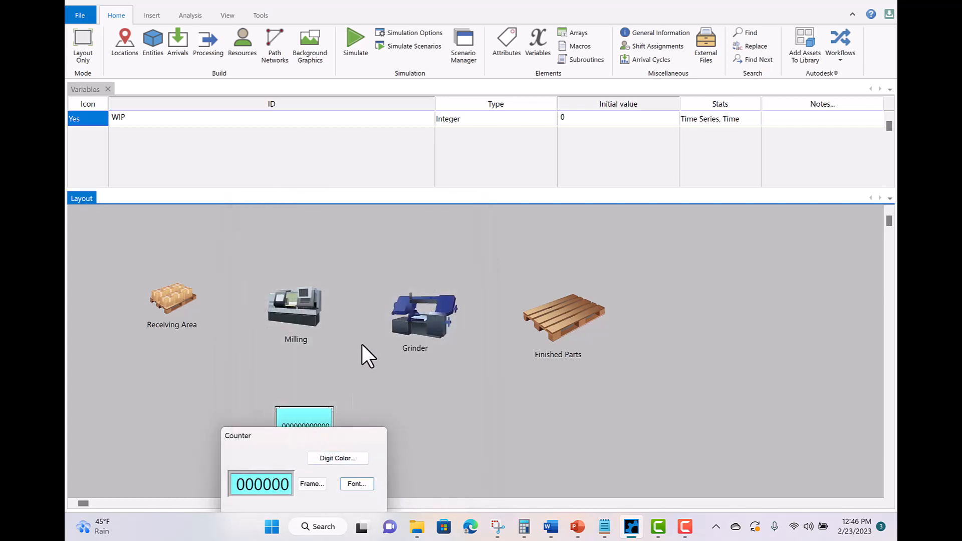
drag(367, 439, 400, 340)
click(283, 425)
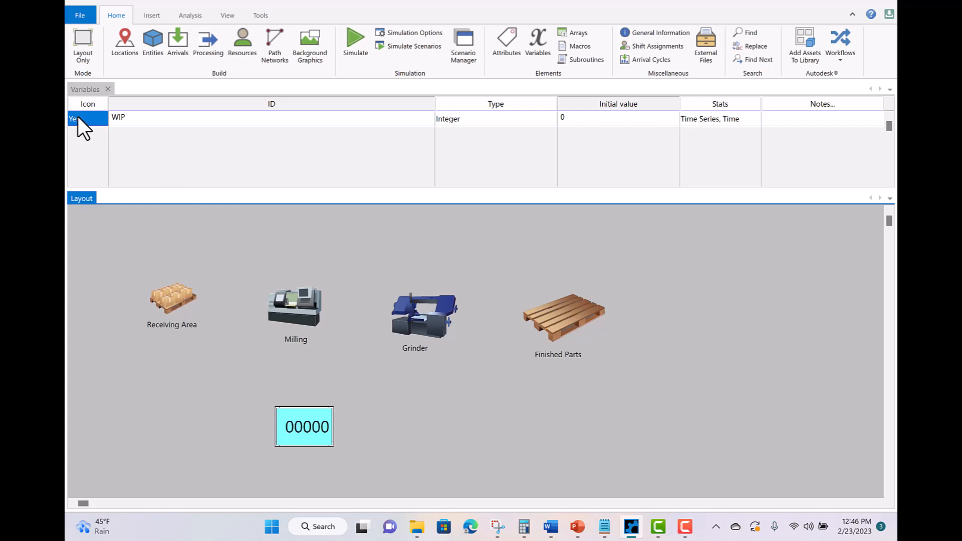
right_click(466, 103)
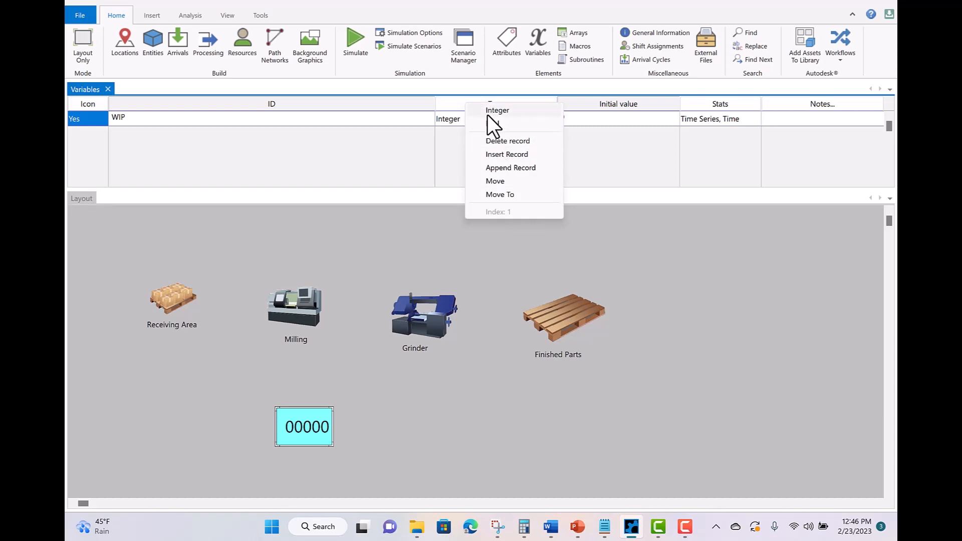
click(488, 112)
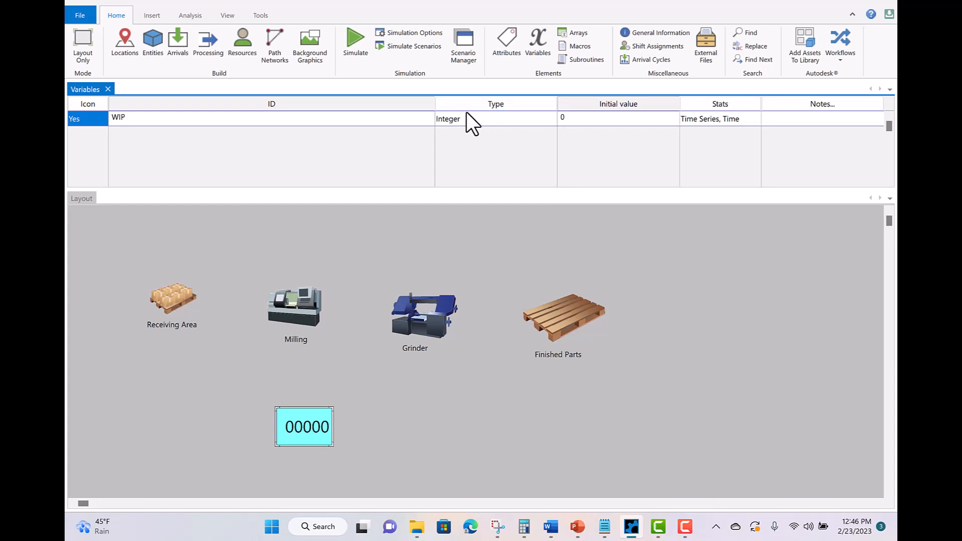
right_click(470, 103)
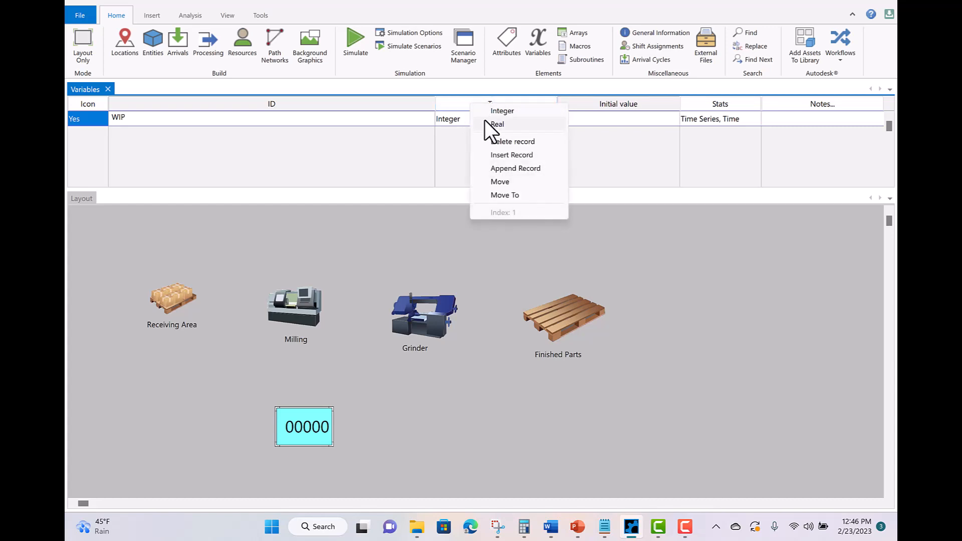
click(457, 103)
right_click(458, 102)
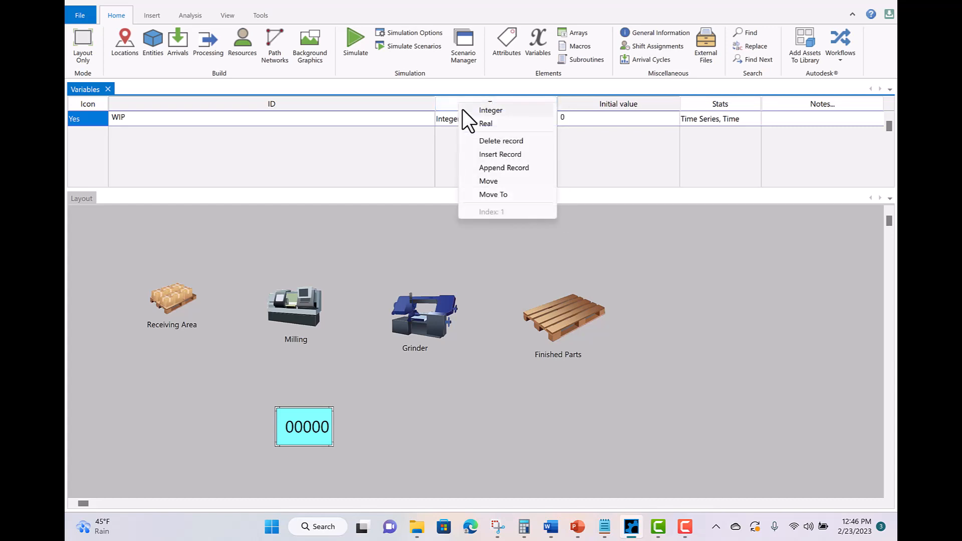
click(391, 120)
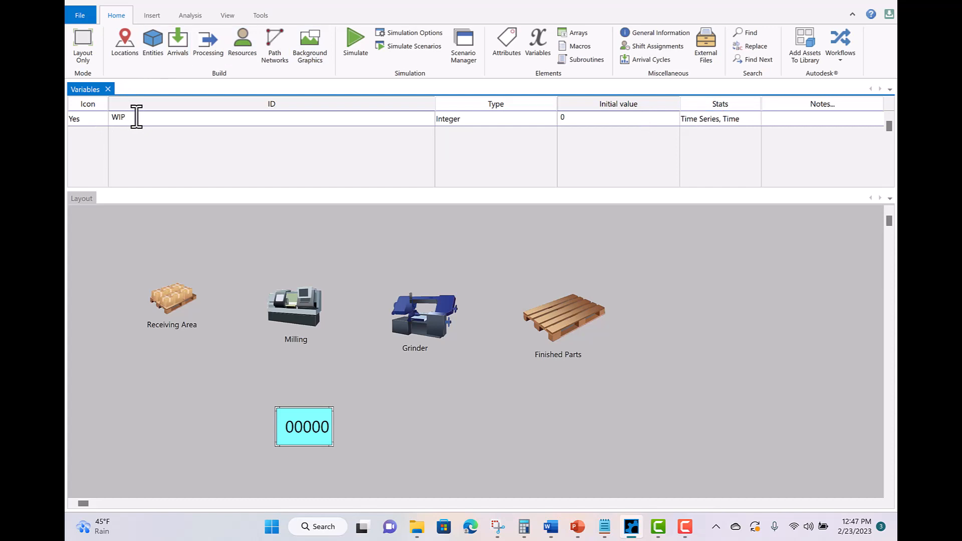
- Create a second variable named Production and place its counter on the layout
key(Return)
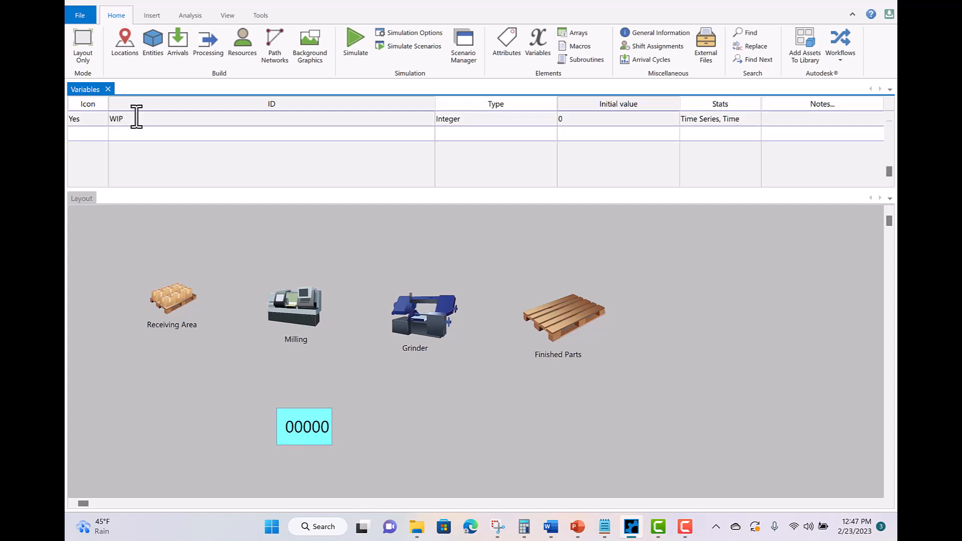
text(Production)
click(680, 284)
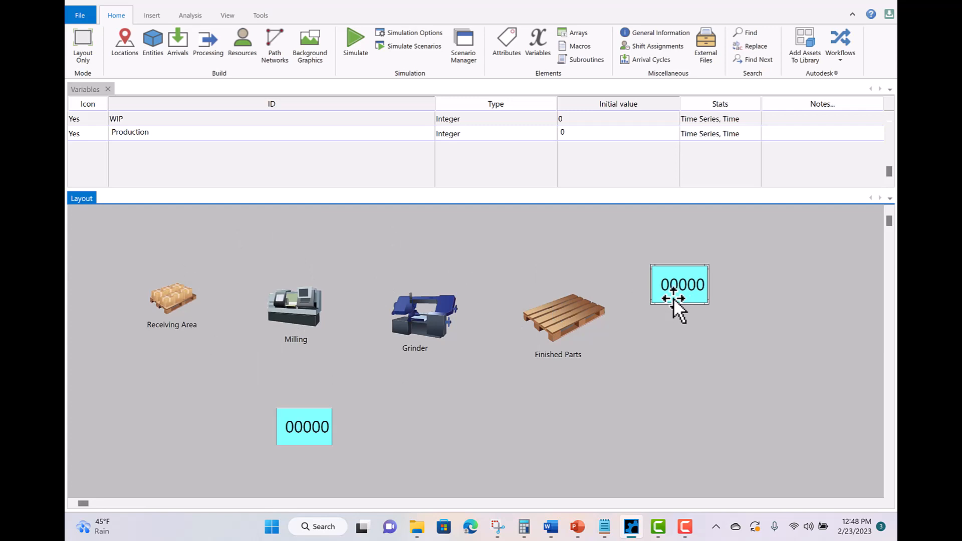
- Give the Production counter's frame a yellow fill colour
double_click(683, 288)
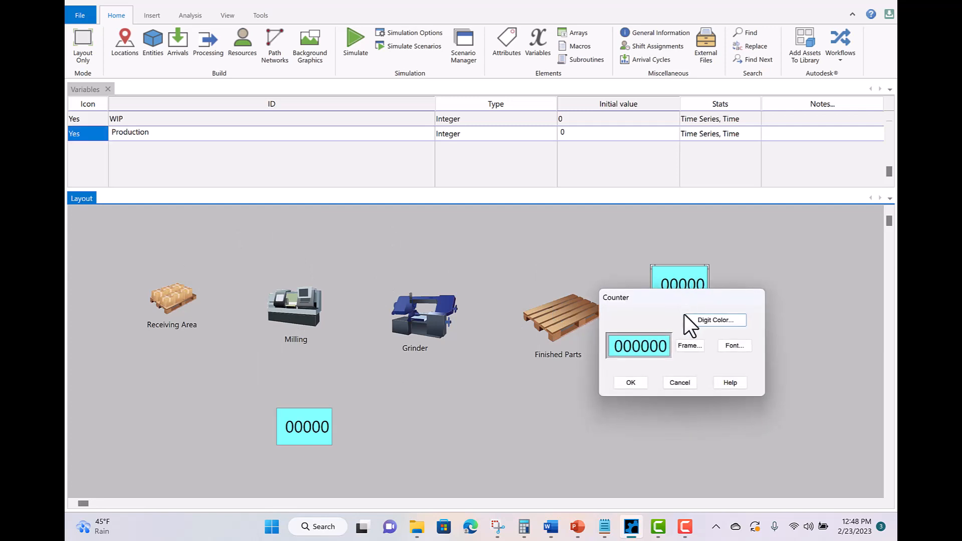
key(F9)
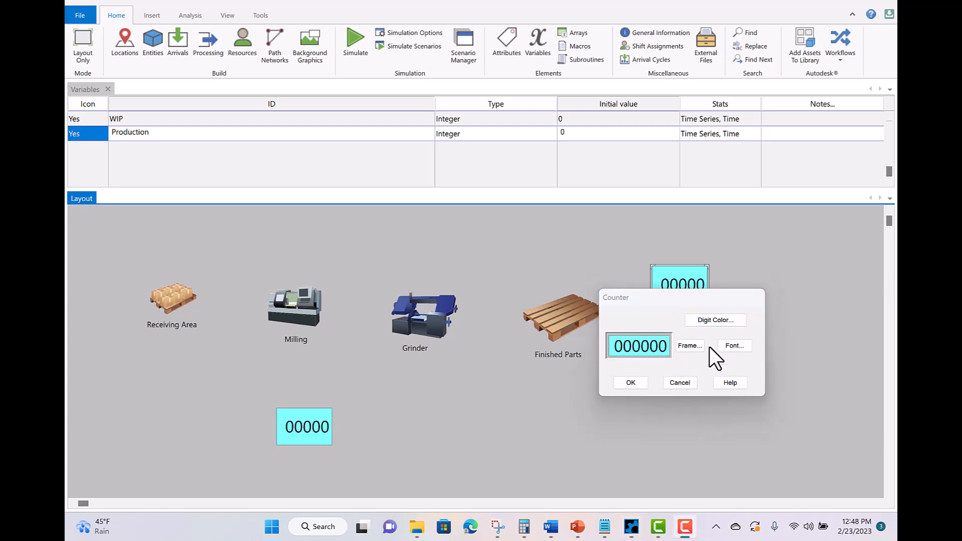
click(690, 344)
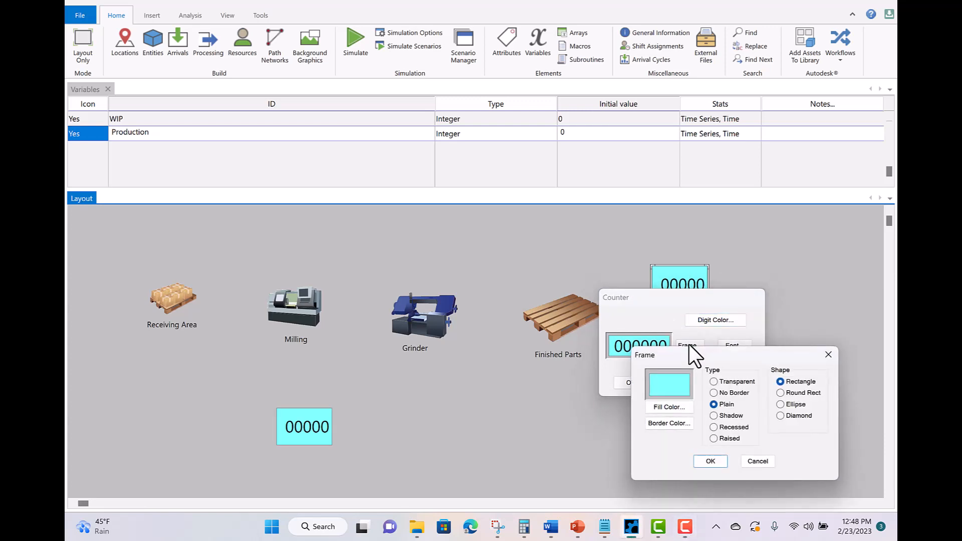
drag(702, 353, 703, 257)
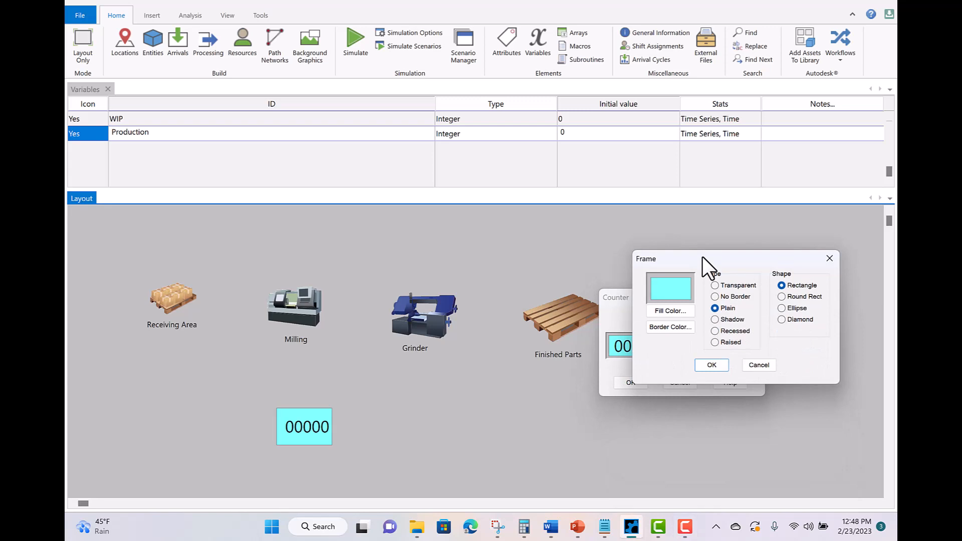
click(660, 307)
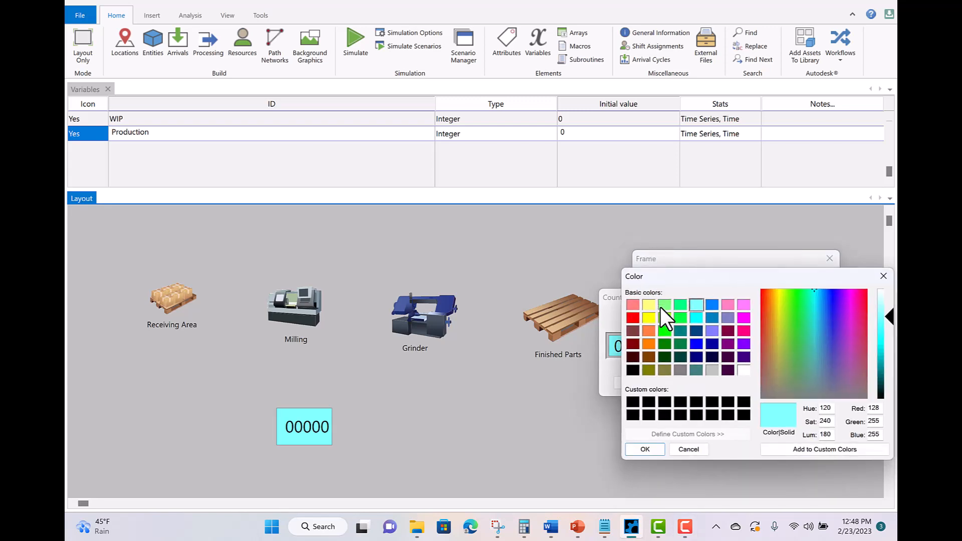
click(653, 317)
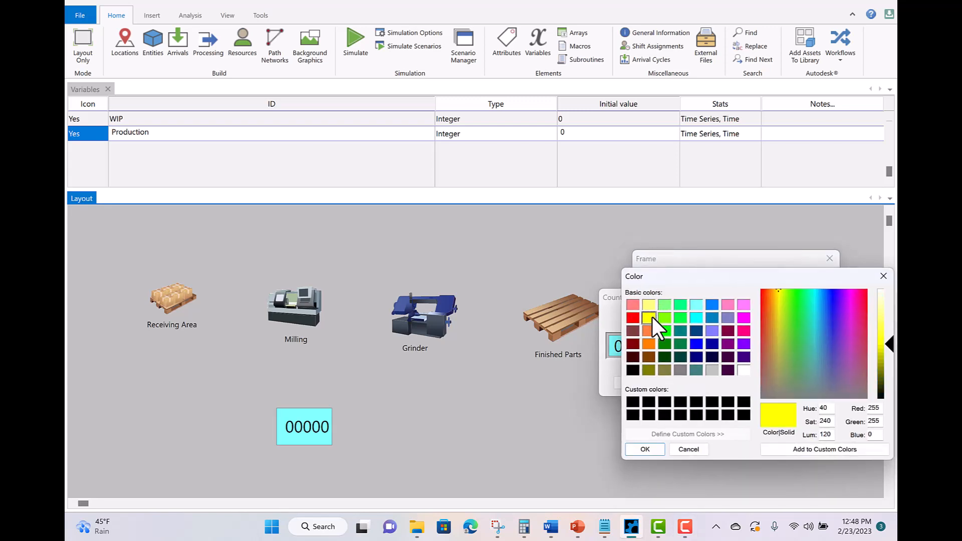
click(635, 448)
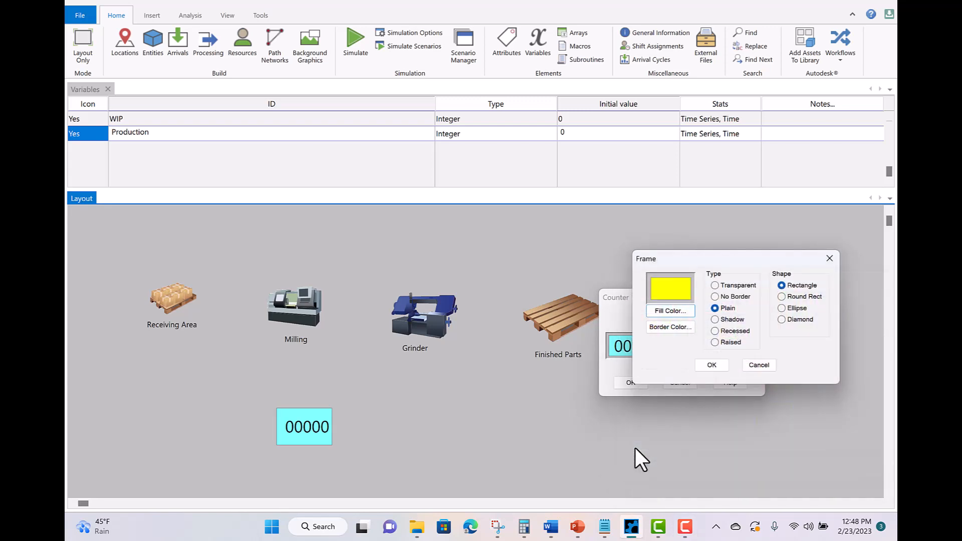
click(710, 364)
click(629, 385)
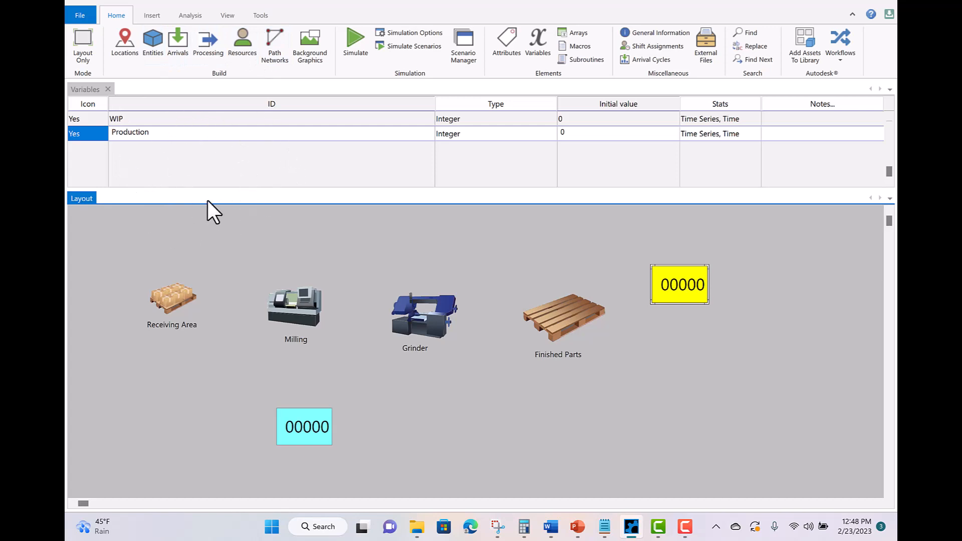
- Set the Forgins operation at Receiving_Area to WIP=WIP+1, then run the simulation
click(206, 36)
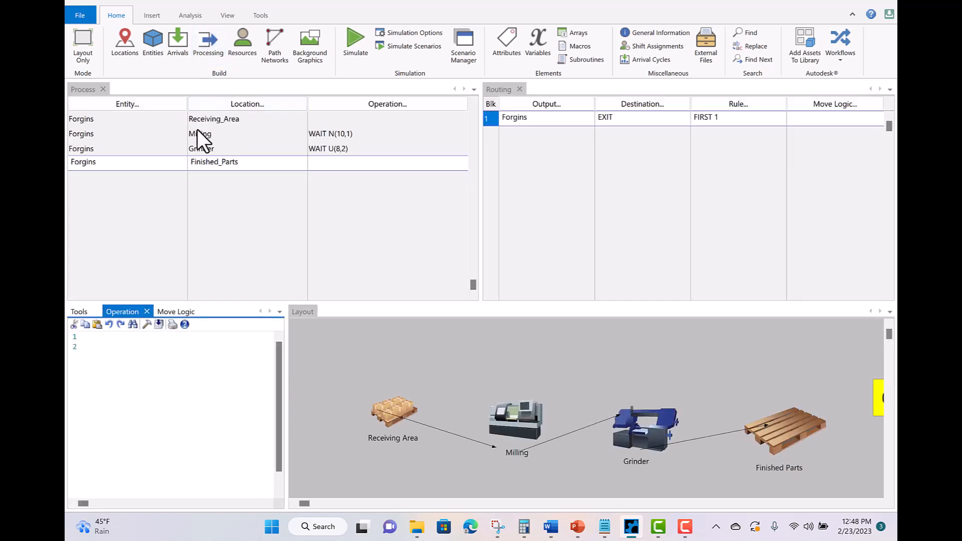
click(219, 119)
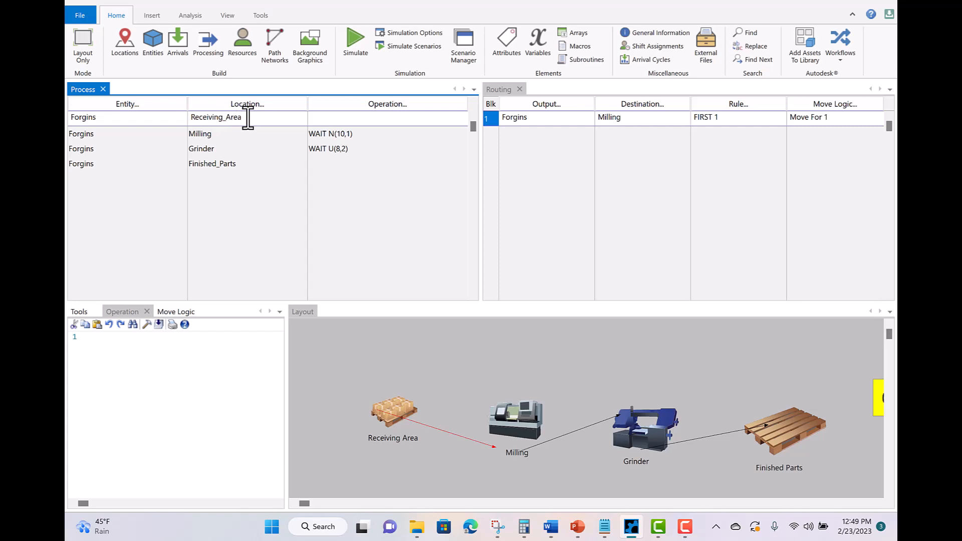
click(93, 337)
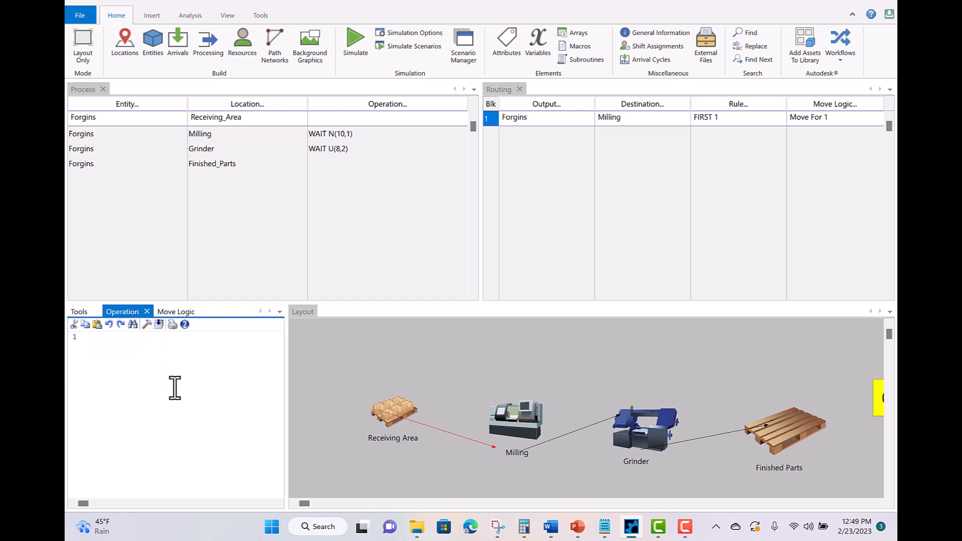
text(WI)
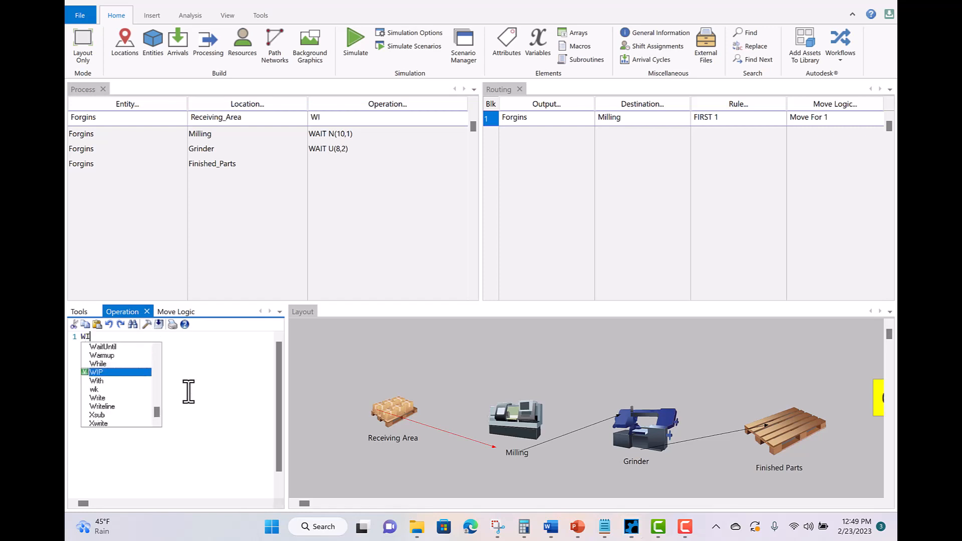
text(P)
click(104, 346)
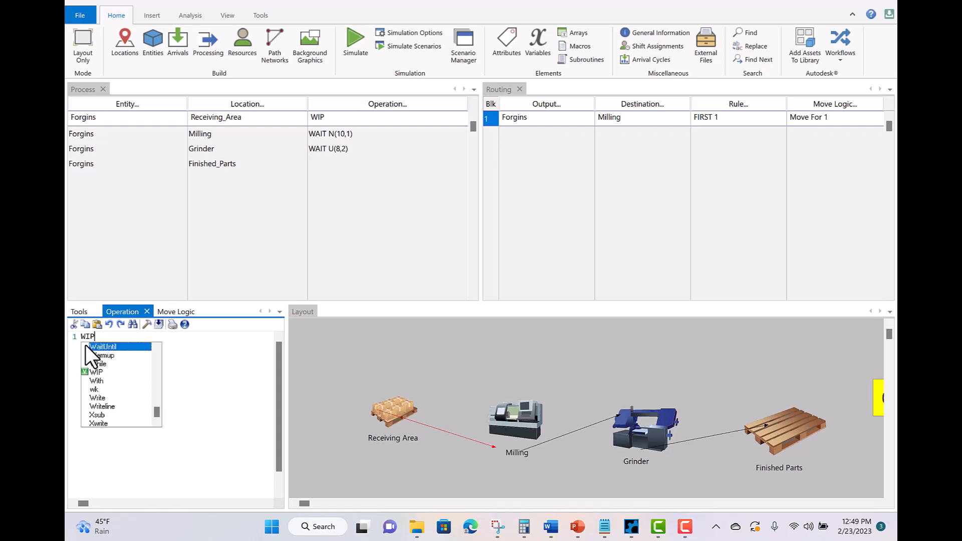
click(101, 372)
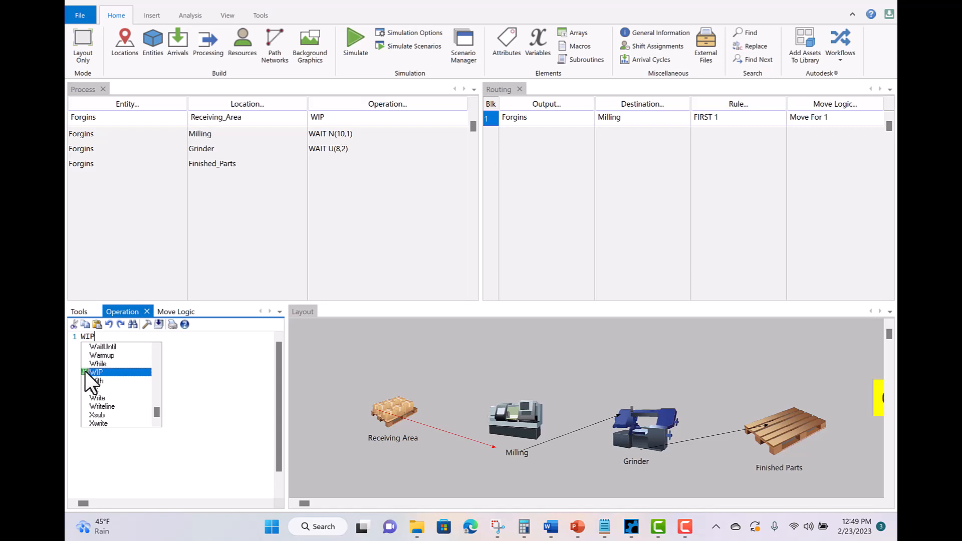
click(112, 335)
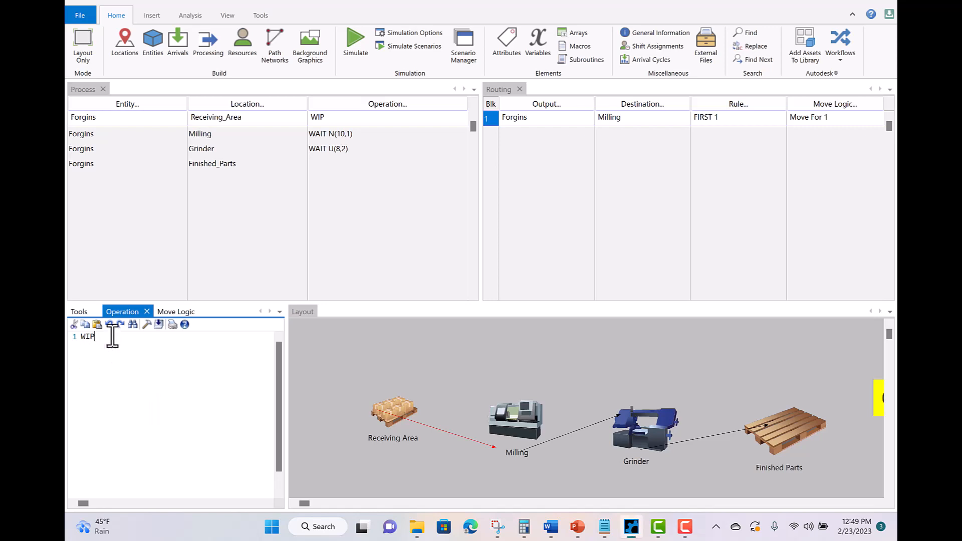
text(=WIP)
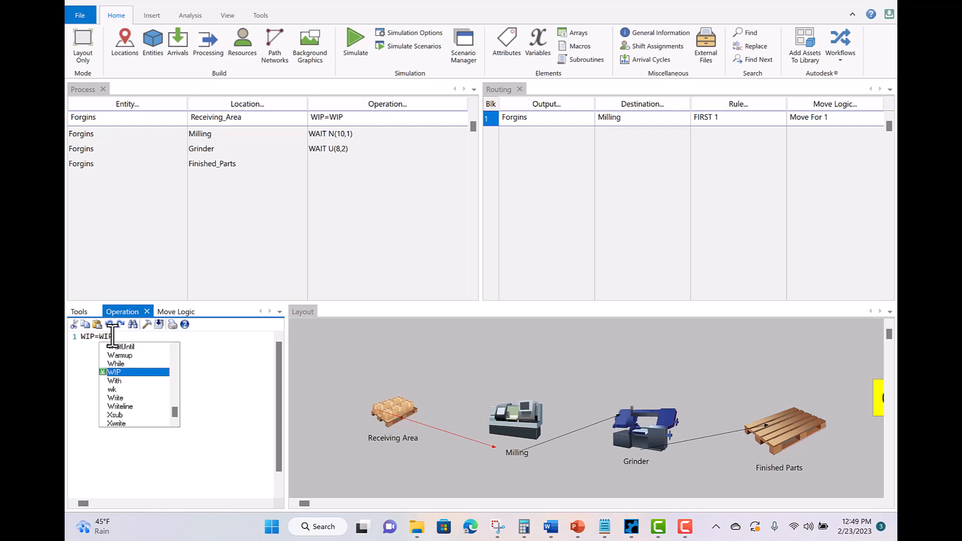
text(+1)
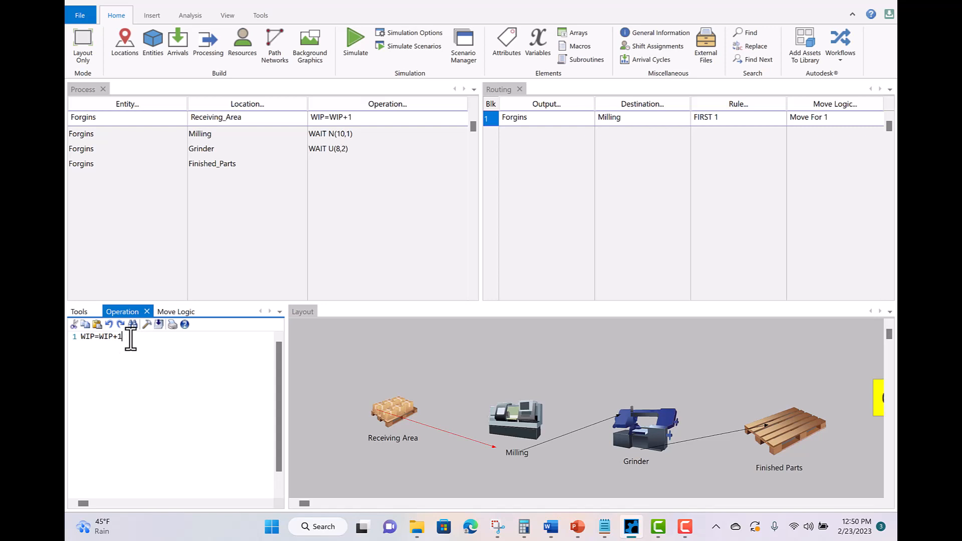
click(352, 41)
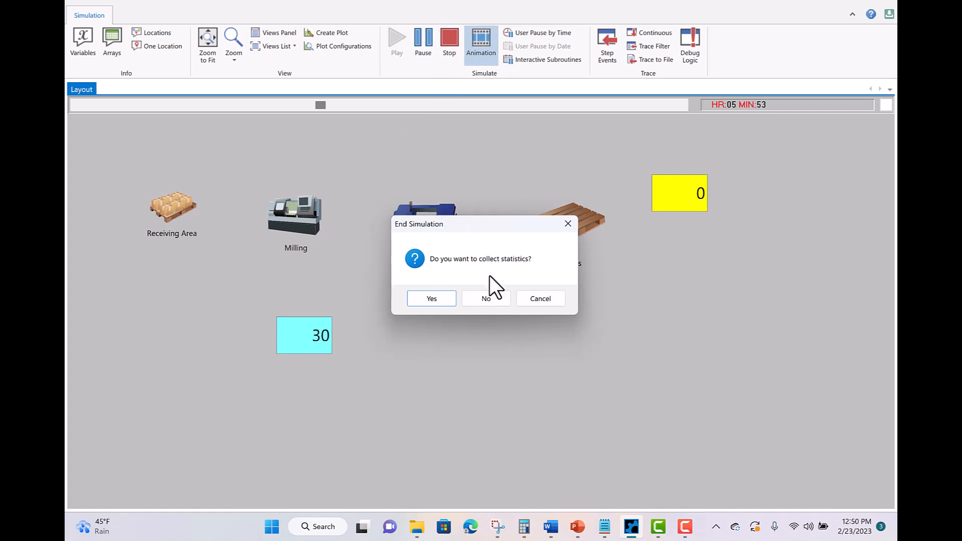
- End the simulation run without collecting statistics
click(492, 300)
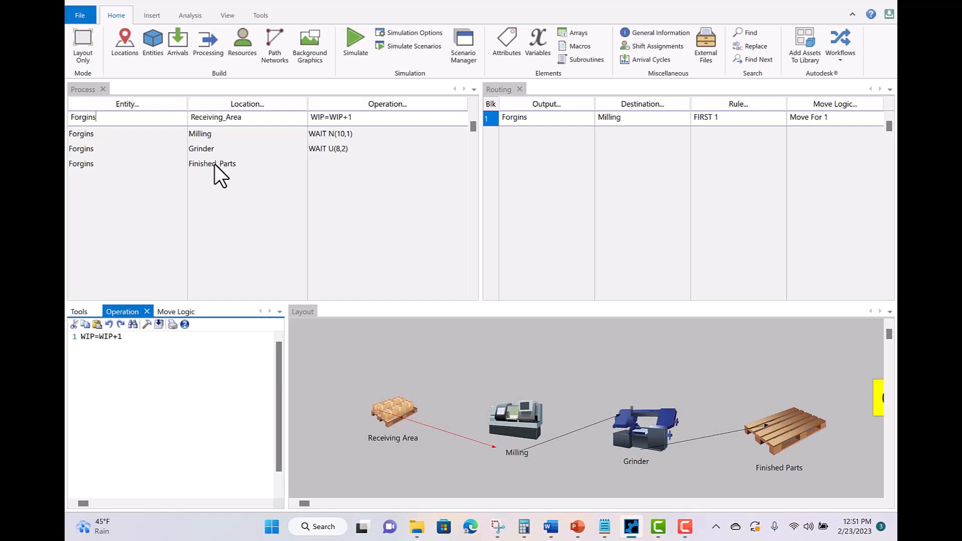
- Set the Forgins operation at Finished_Parts to WIP=WIP-1 and start a new simulation run
click(214, 164)
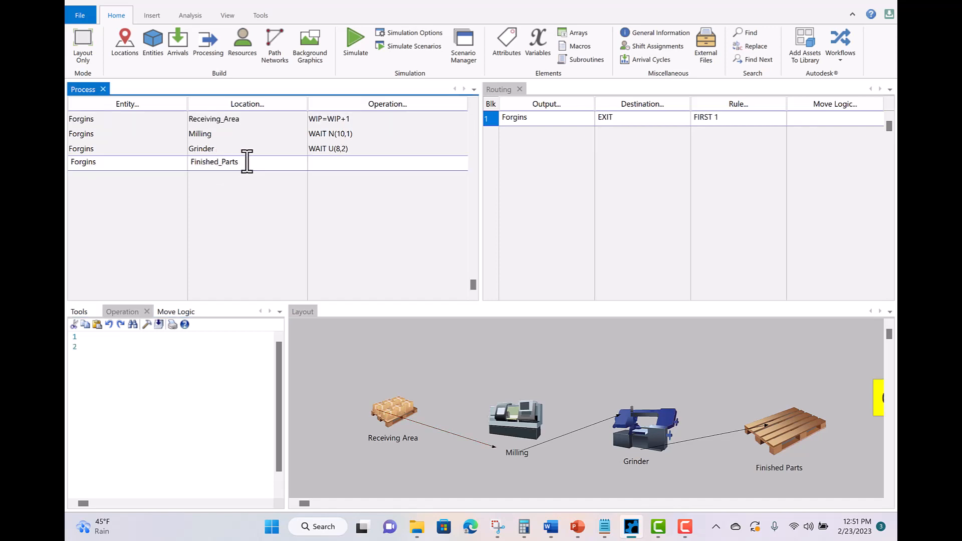
click(113, 336)
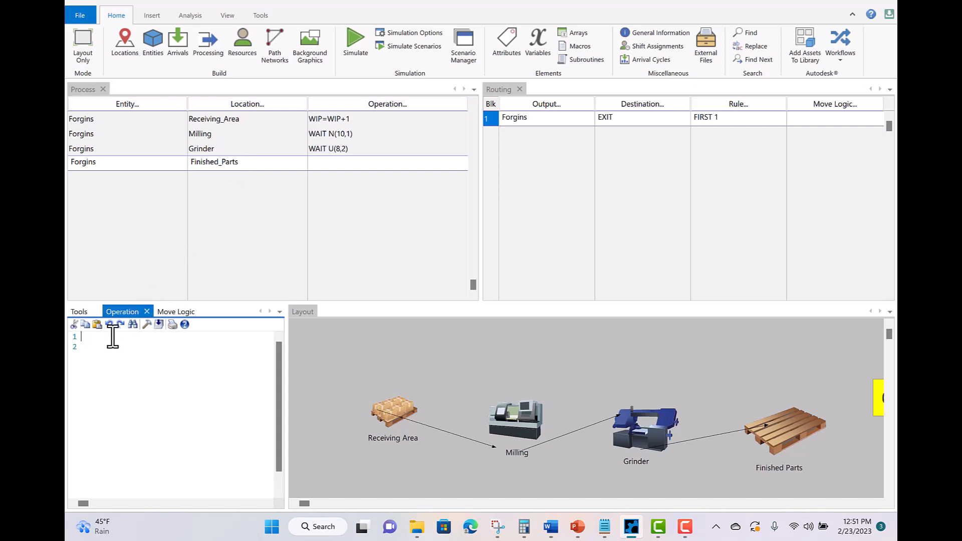
text(WIP)
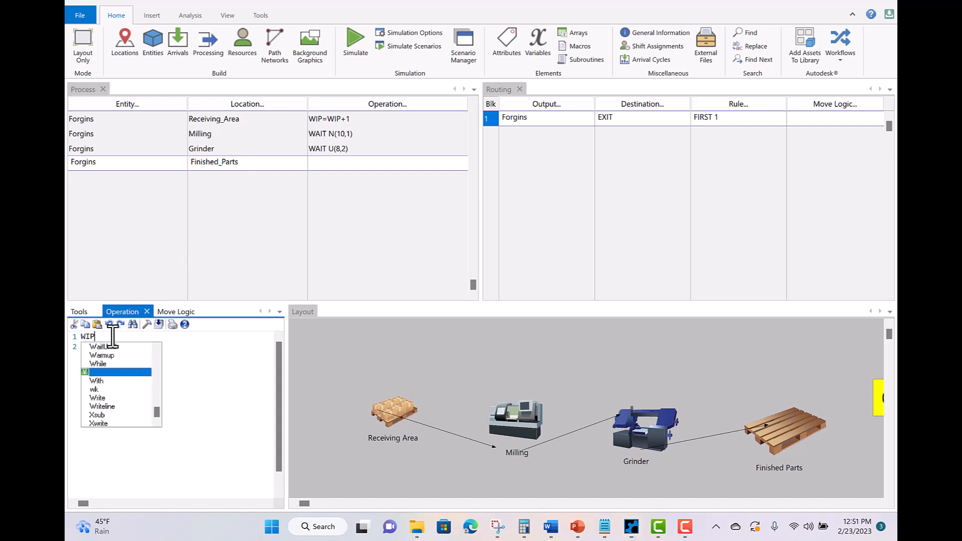
text(=)
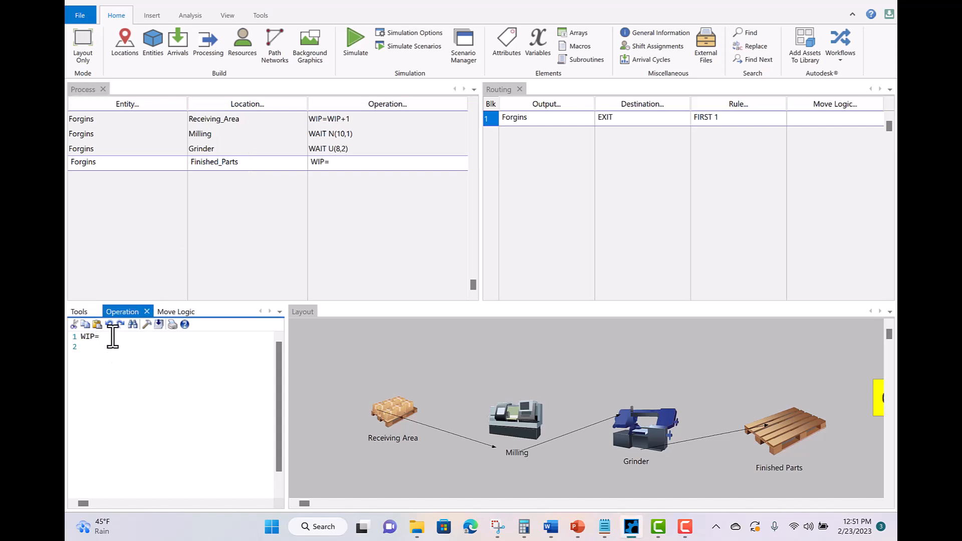
text(WIP)
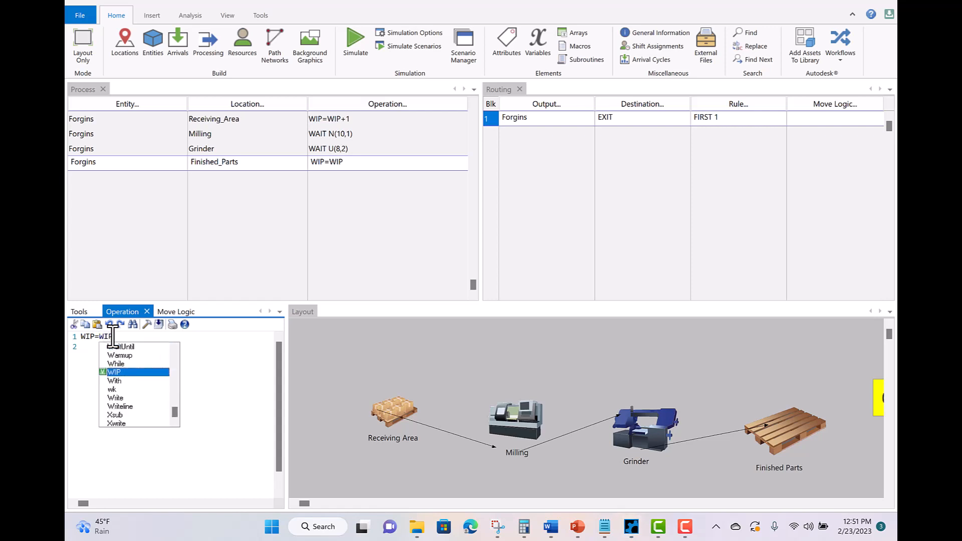
text(-1)
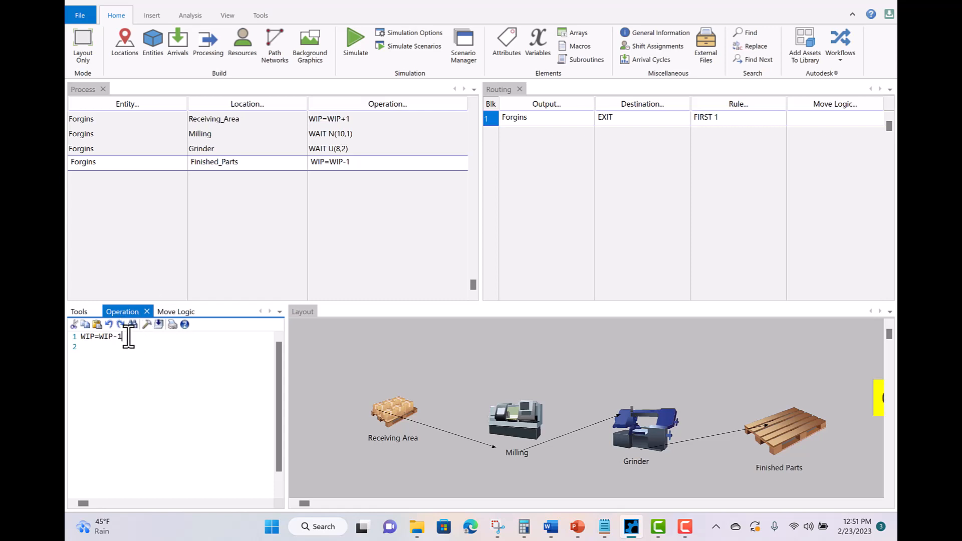
click(355, 40)
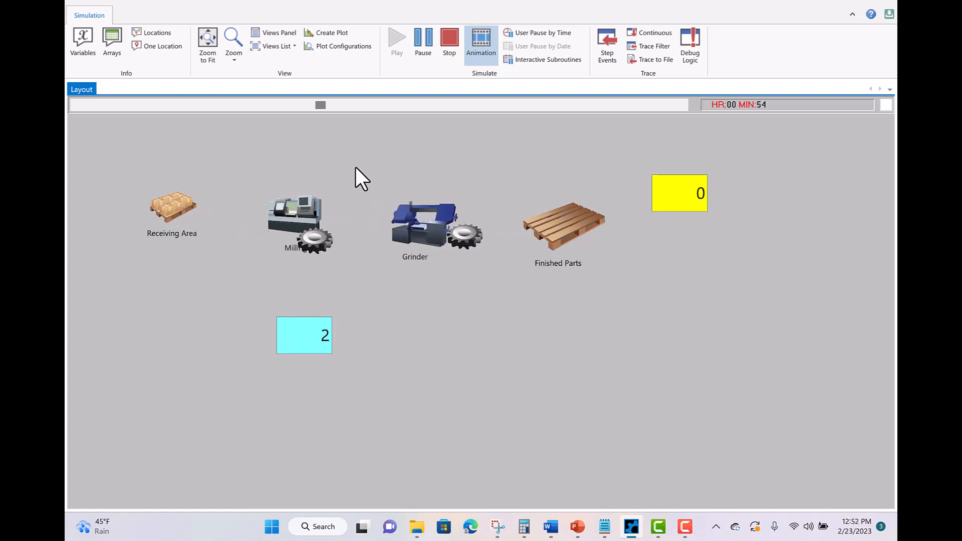
- Increase the animation speed so the forging-line simulation runs faster
drag(324, 106, 355, 105)
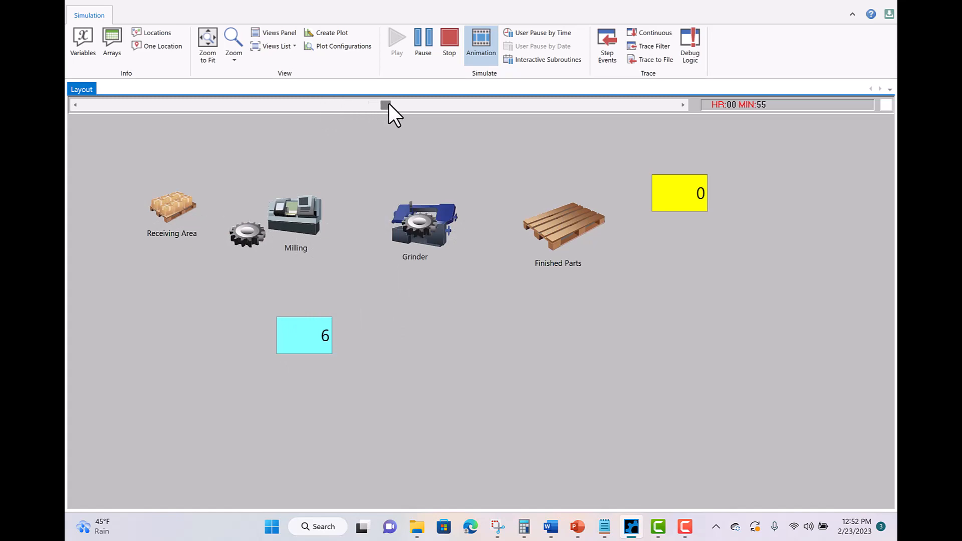
drag(450, 115, 432, 108)
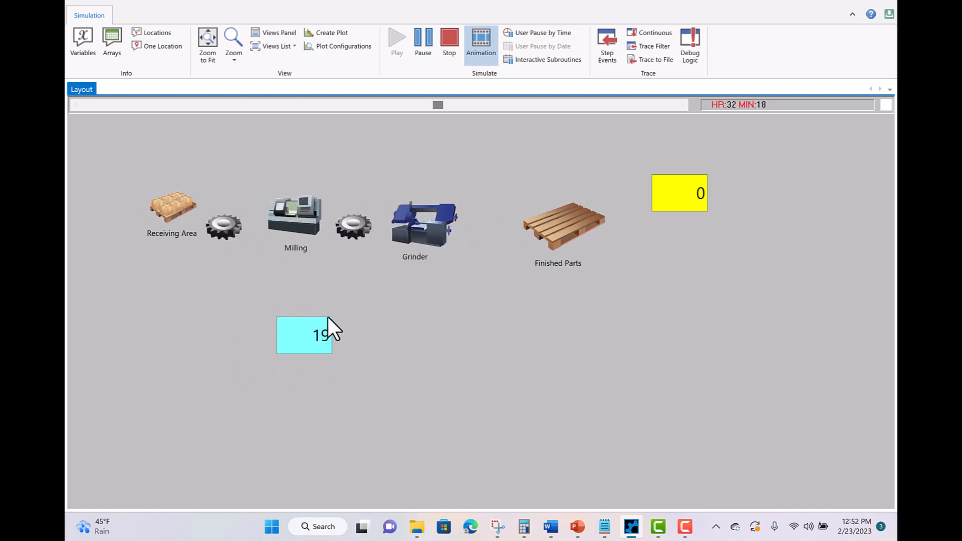
- Stop the run without statistics, review the WIP and Production variables, then reopen Processing
click(450, 42)
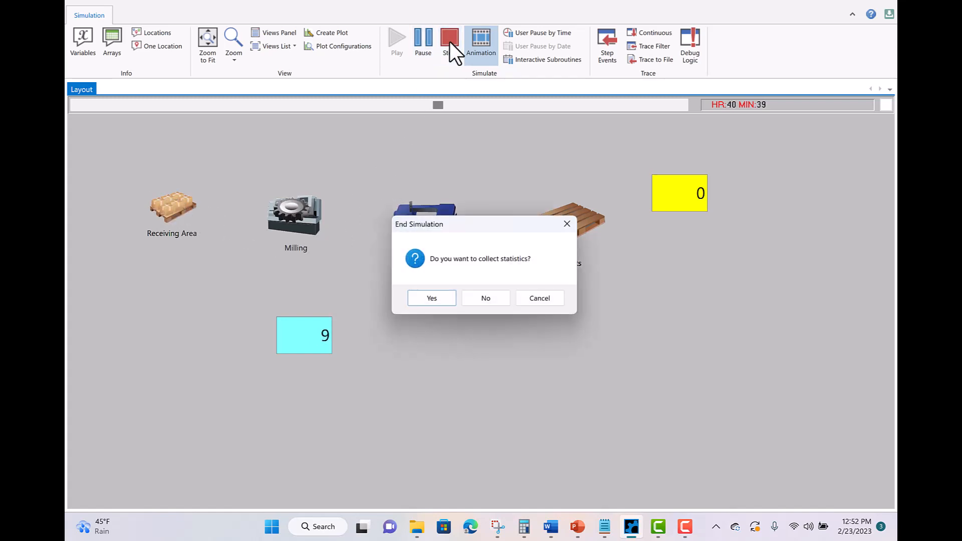
click(485, 303)
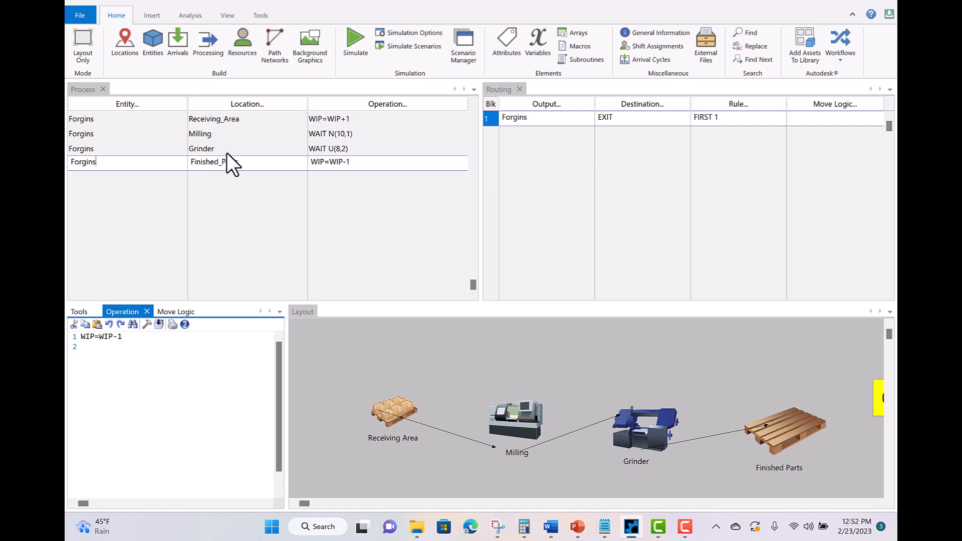
click(539, 44)
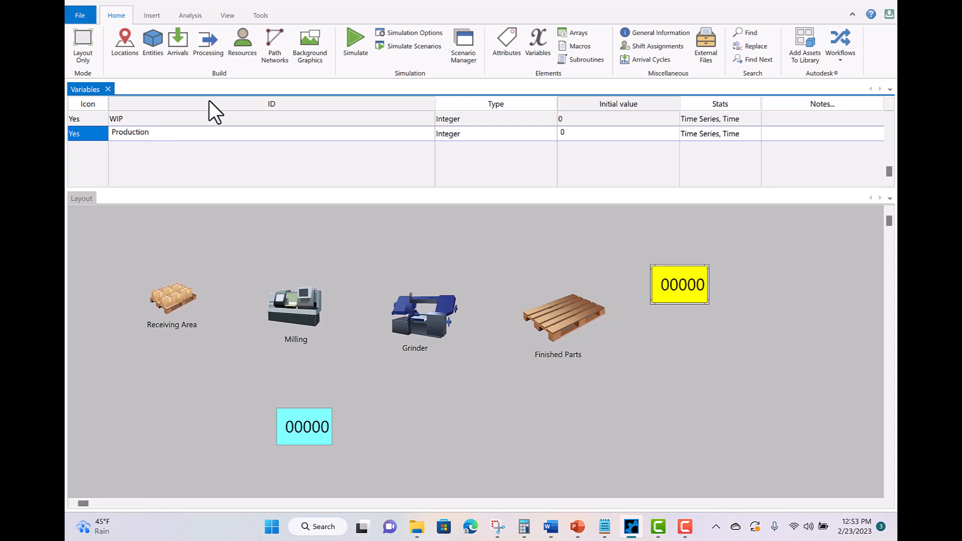
click(210, 43)
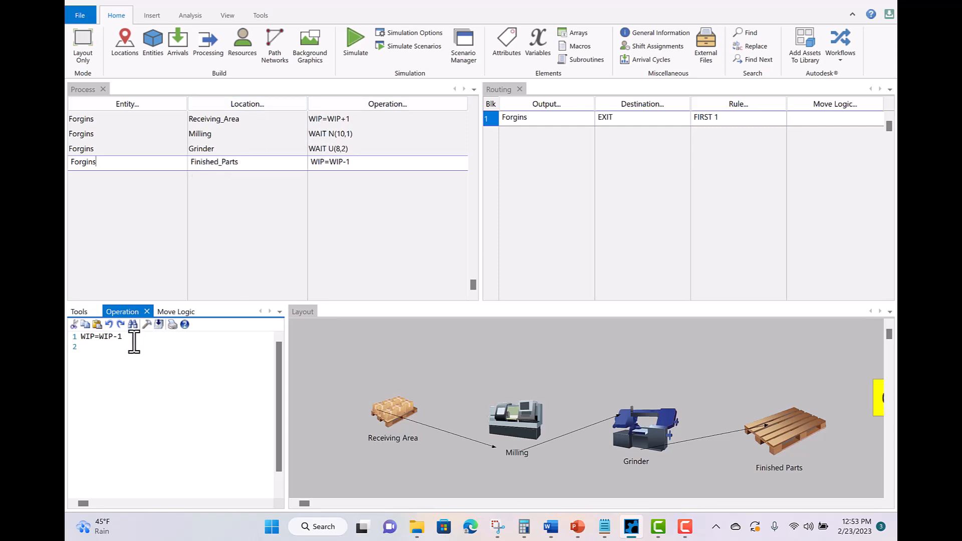
- Add a second Finished_Parts operation line reading Production=Production+1
click(90, 346)
text(P)
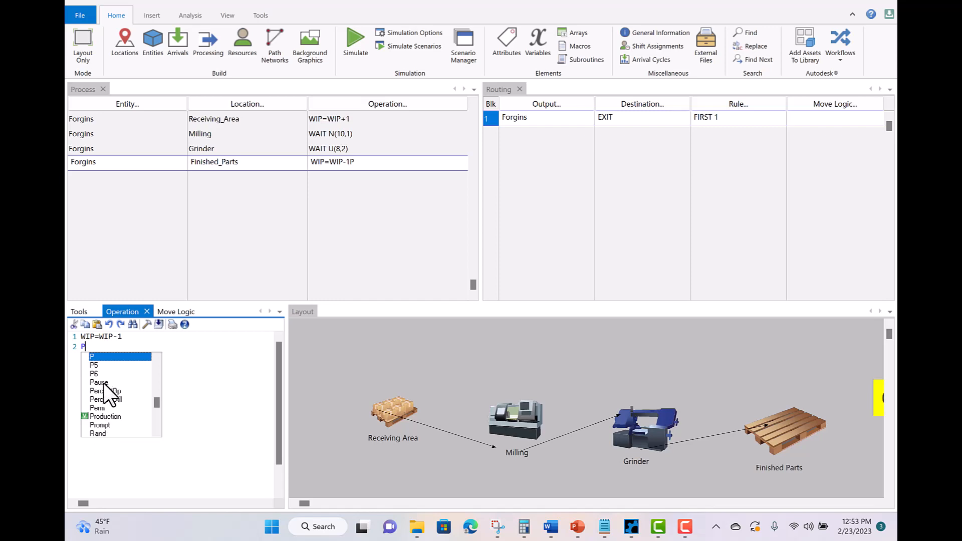
double_click(95, 416)
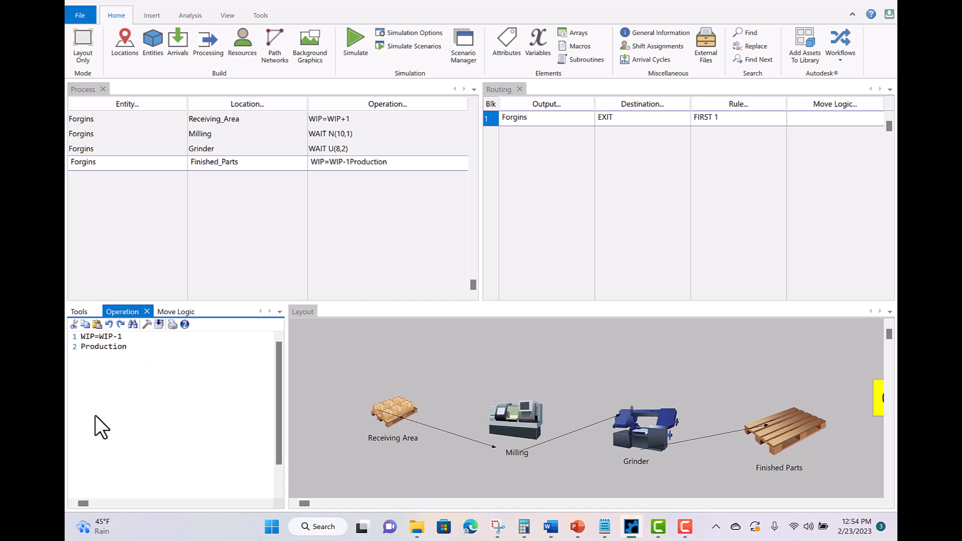
text(=Prod)
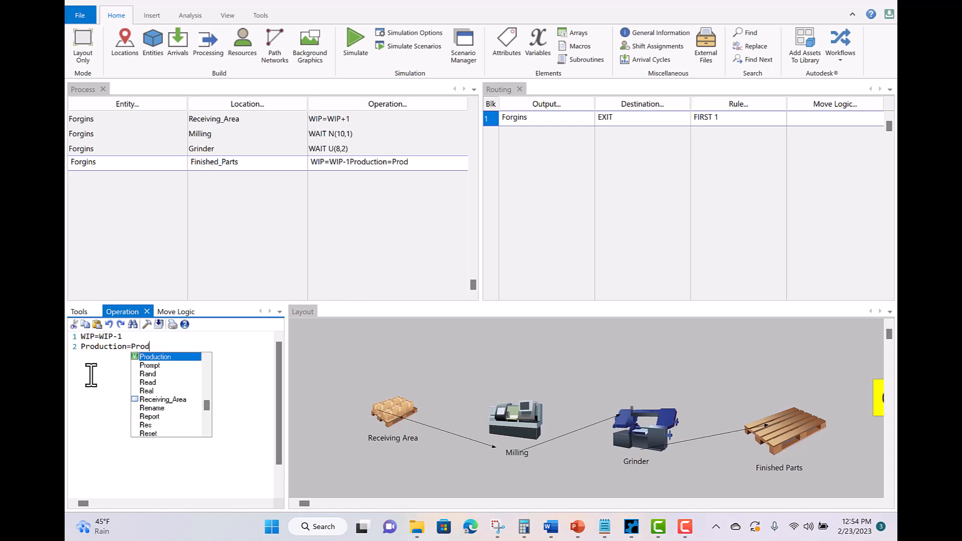
double_click(145, 356)
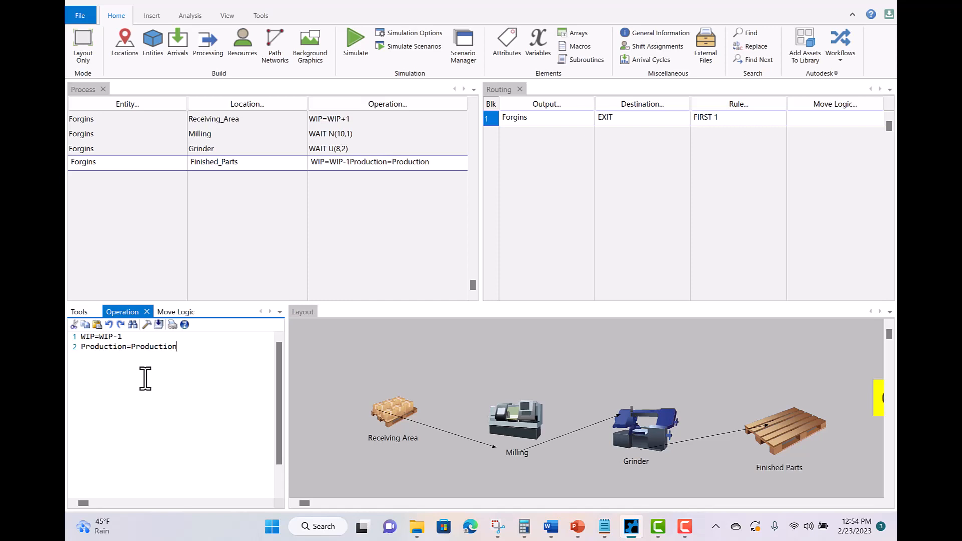
text(+1)
- Run the updated forging model at top speed to 1040 hours (Production 386, WIP 34)
click(350, 40)
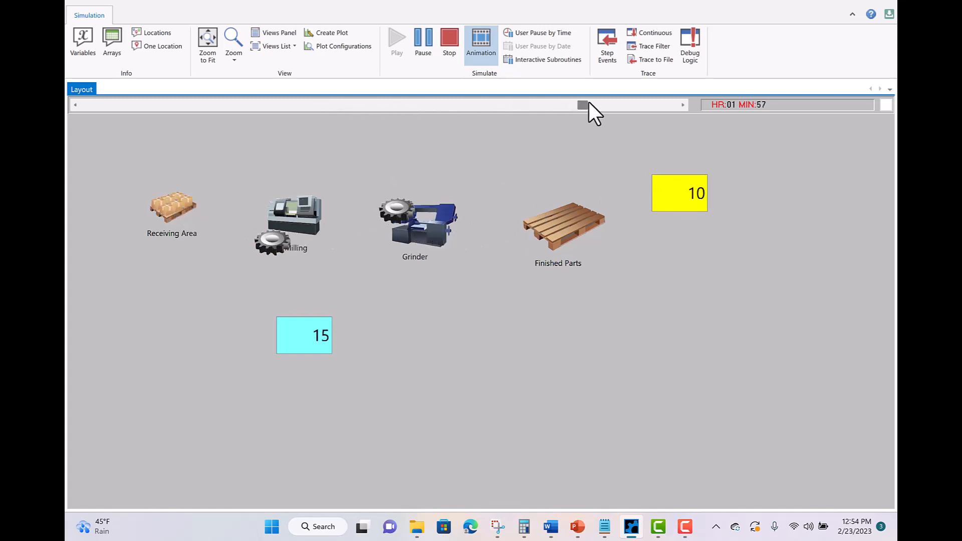
drag(588, 103, 590, 104)
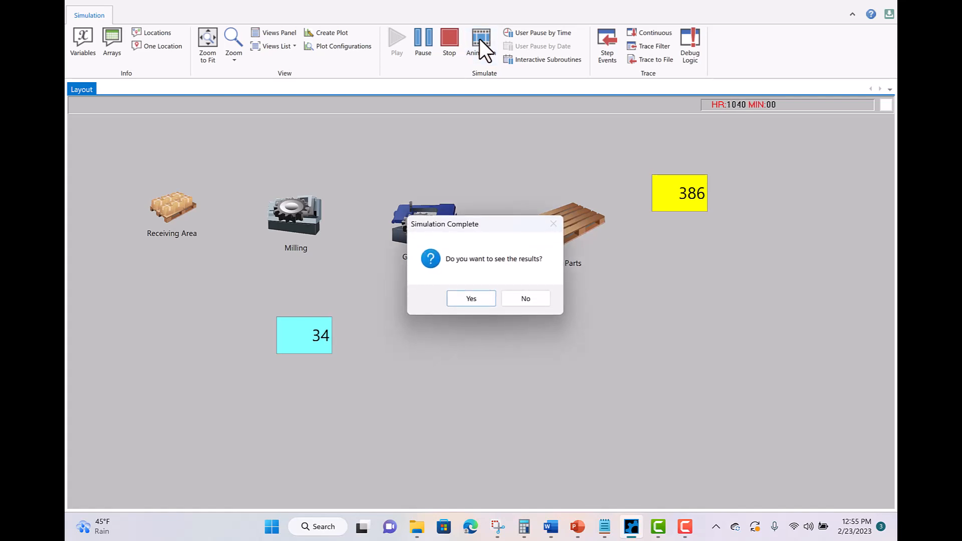
- Open the Baseline results report (5,135 Forgins exits) and bring up the summary tables list
click(459, 300)
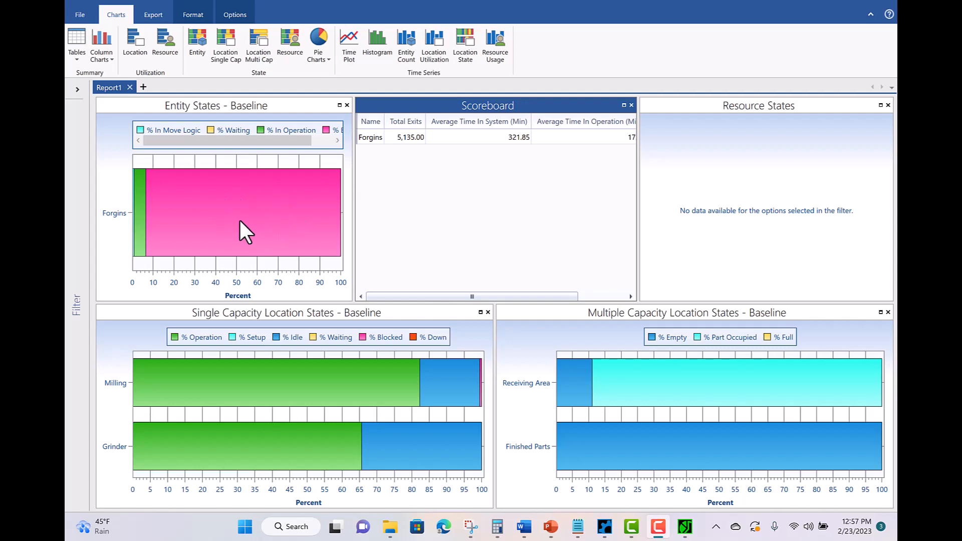
mouse_move(195, 207)
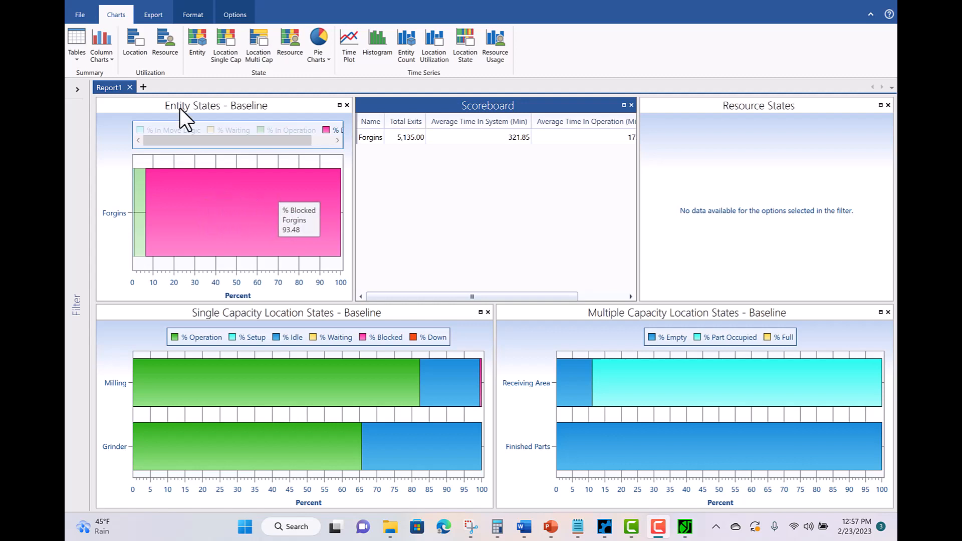
click(81, 43)
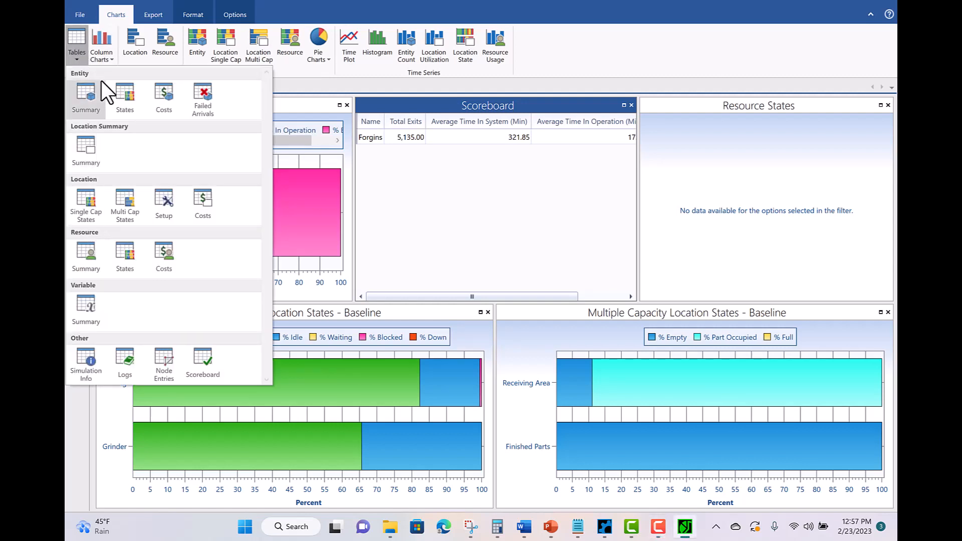
- Add a Variable Summary table for WIP and Production and start a new Time Plot chart
click(81, 305)
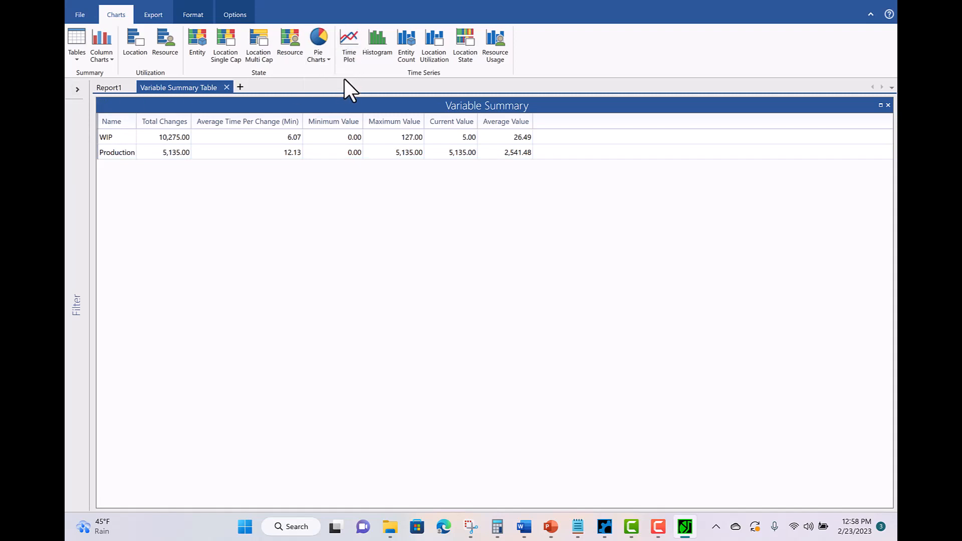
click(351, 37)
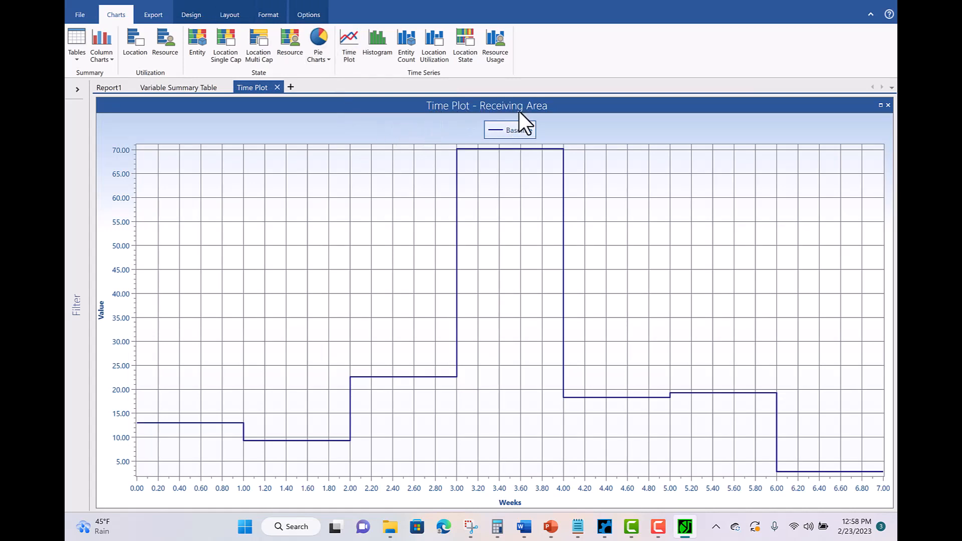
- Replace Receiving Area with the WIP variable in the time plot
click(78, 90)
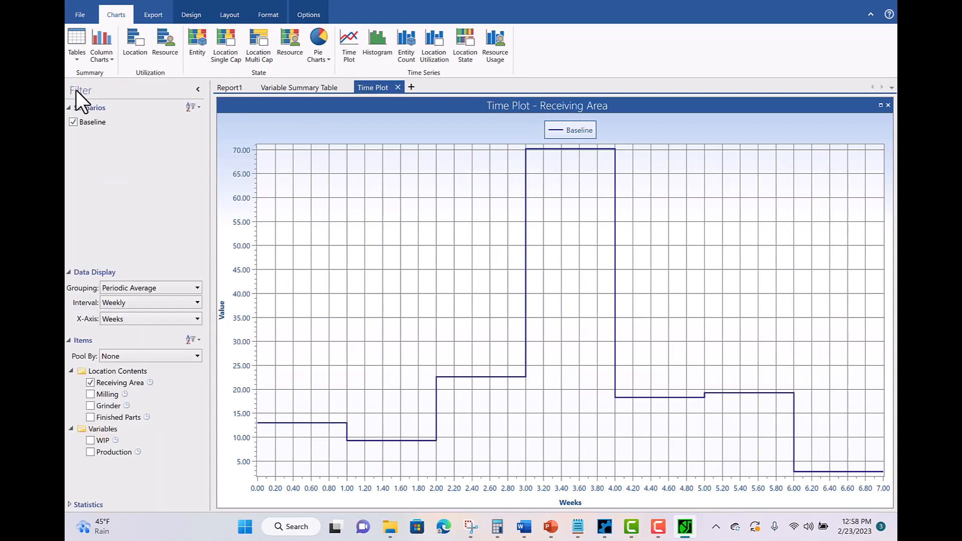
click(91, 383)
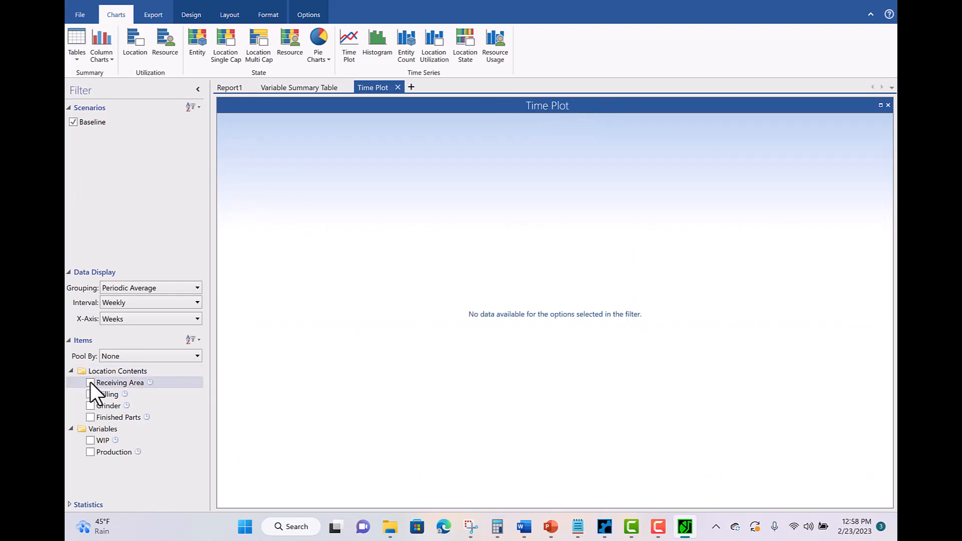
click(90, 442)
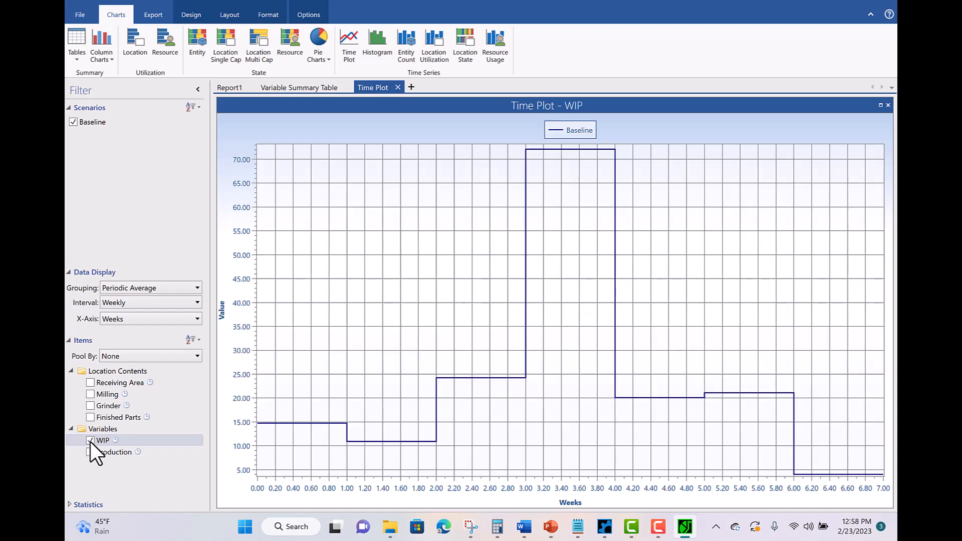
- Show the WIP plot by hour and read its peak of 123.89 near week 3.77
click(138, 301)
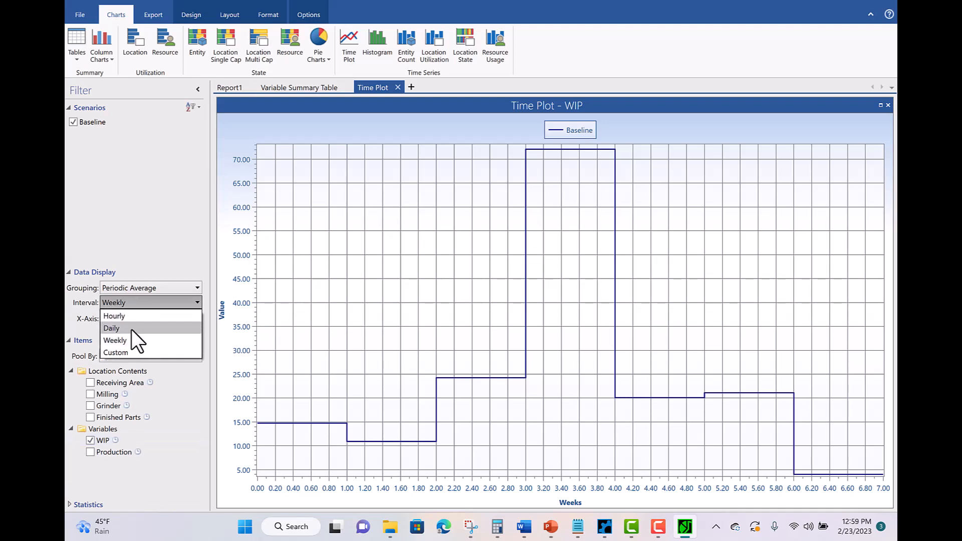
click(131, 316)
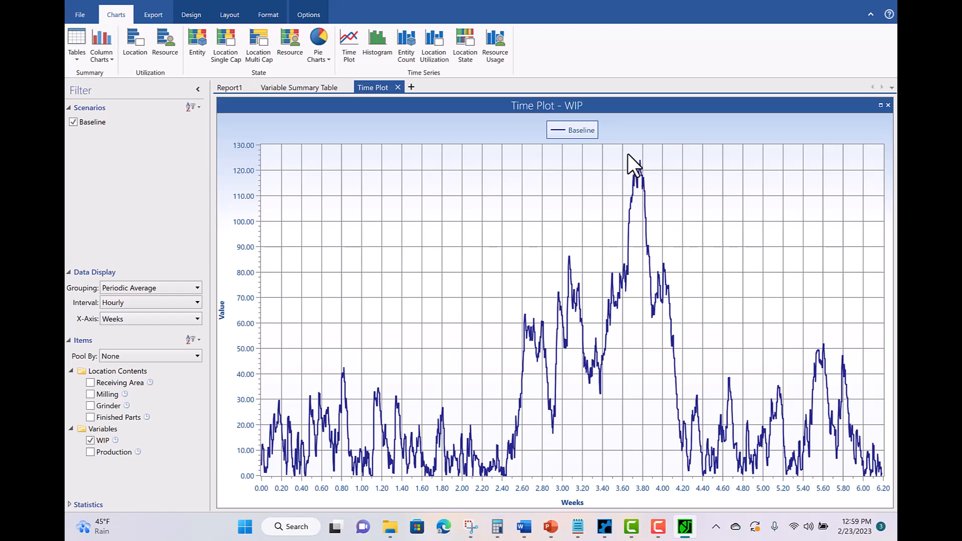
mouse_move(641, 160)
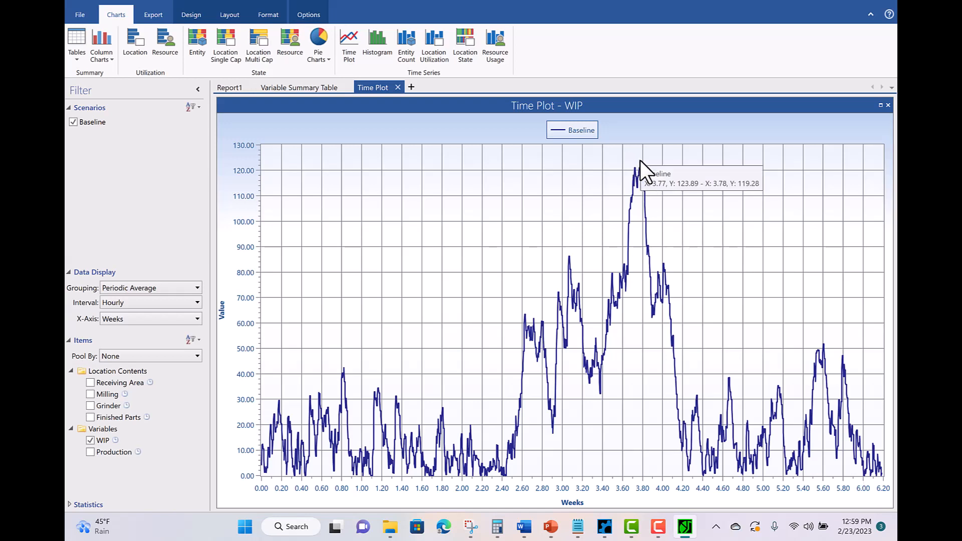